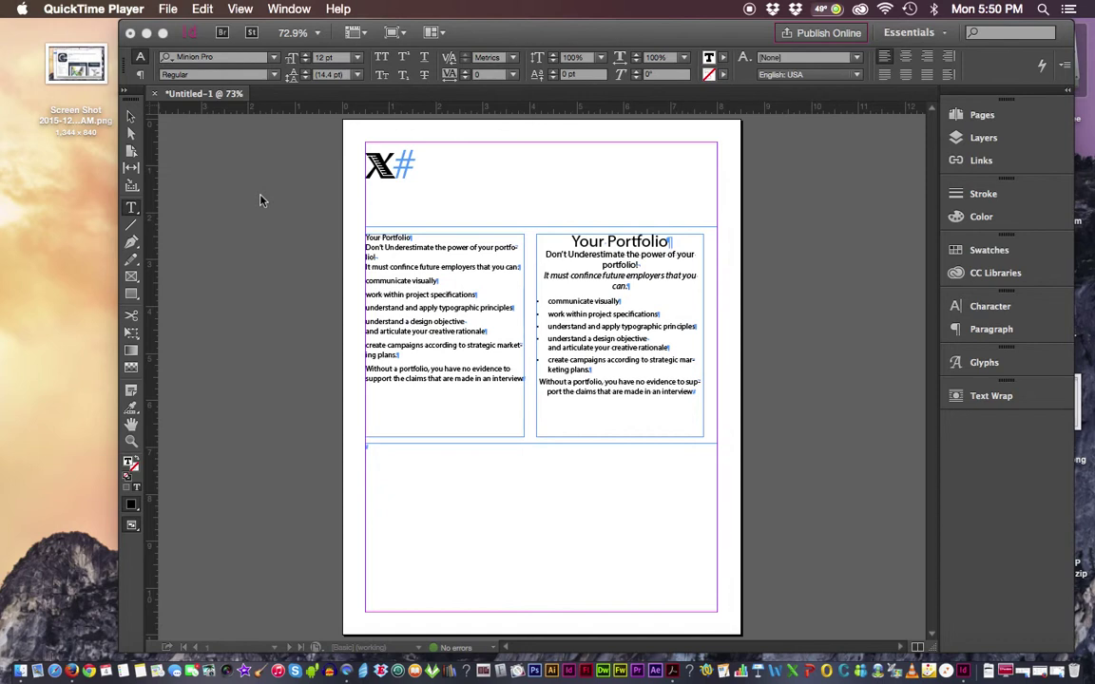
# Fill the empty text frame below the two portfolio columns with placeholder text.
pyautogui.click(389, 449)
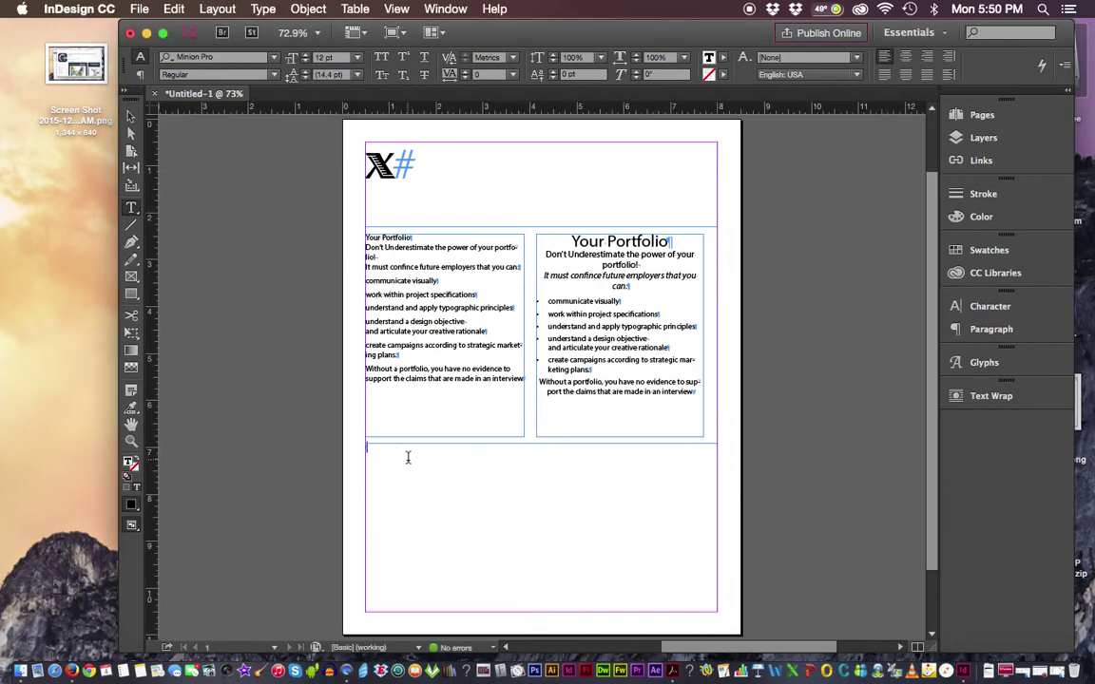
pyautogui.press('super+1')
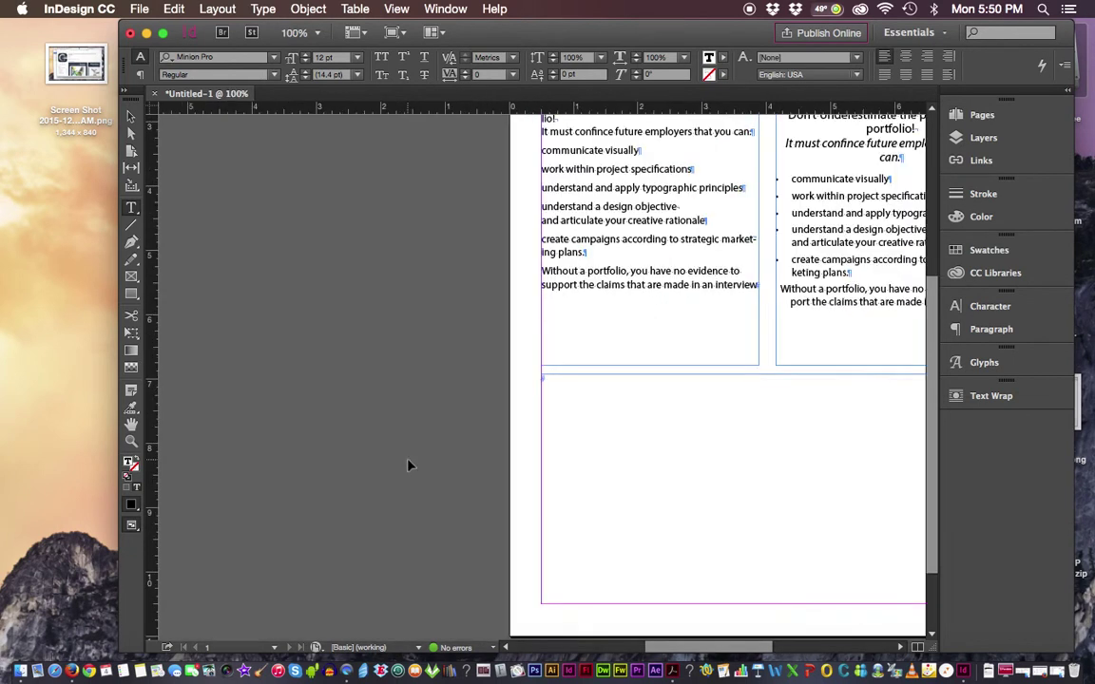
pyautogui.moveTo(692, 647); pyautogui.dragTo(724, 650)
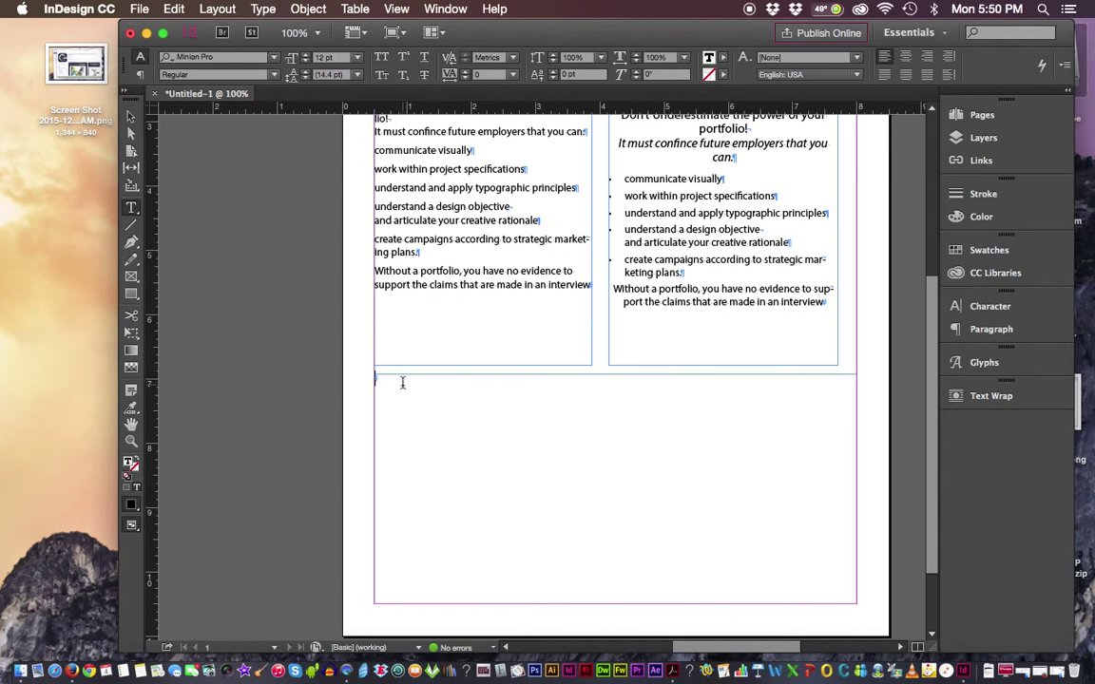
pyautogui.click(302, 9)
pyautogui.moveTo(269, 12)
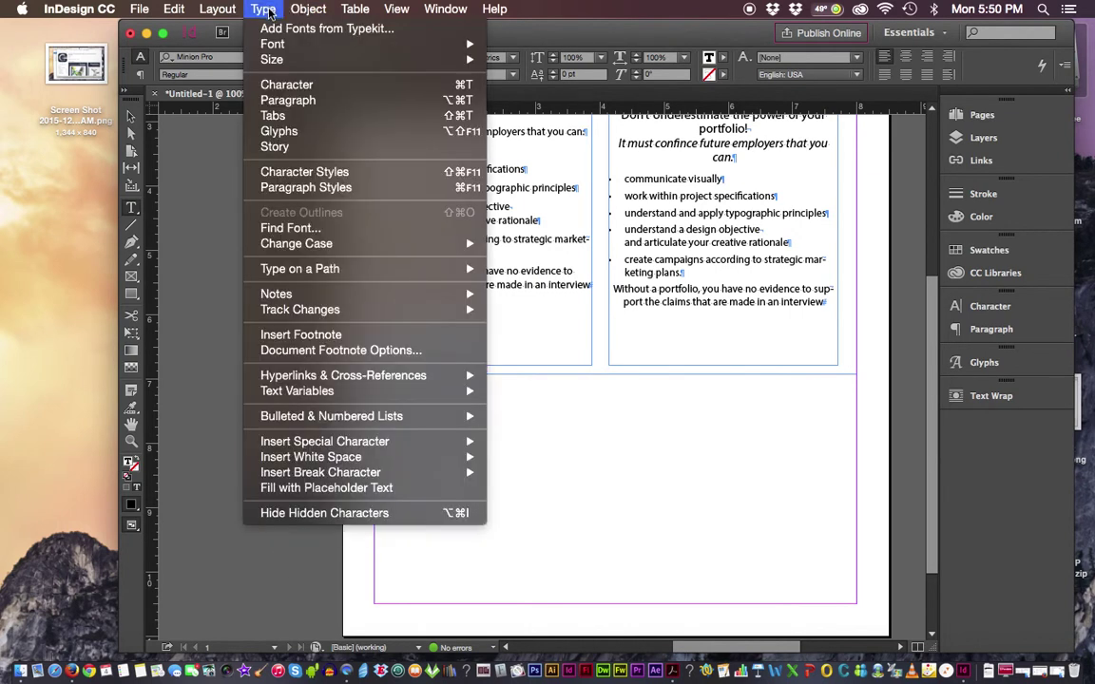
pyautogui.moveTo(330, 422)
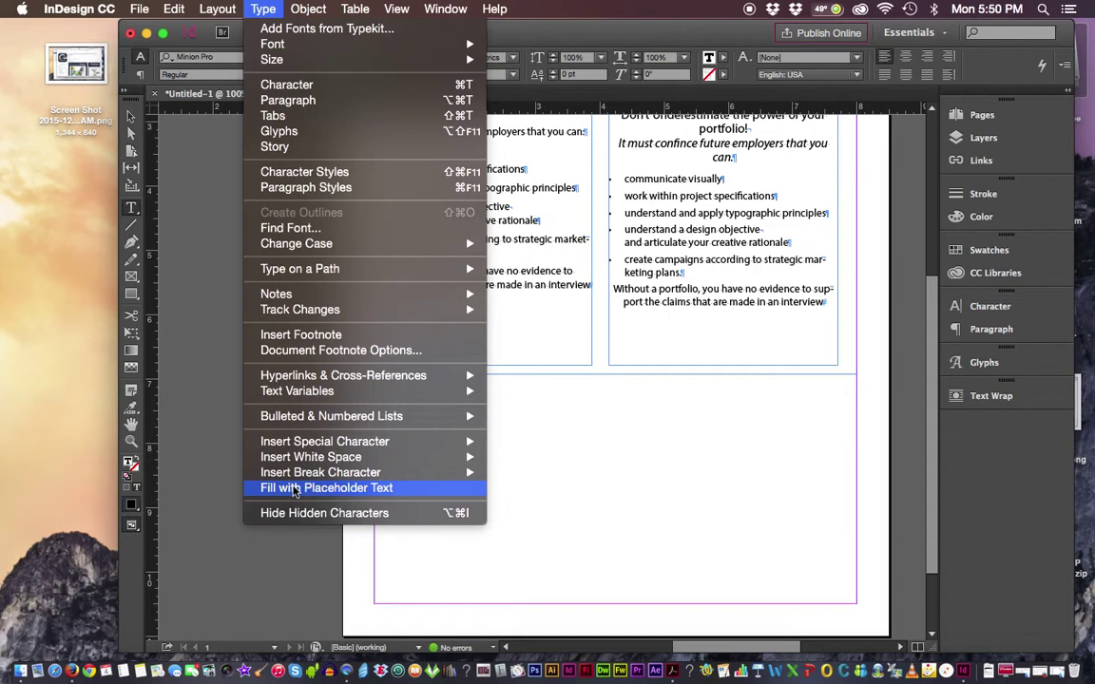
pyautogui.click(293, 490)
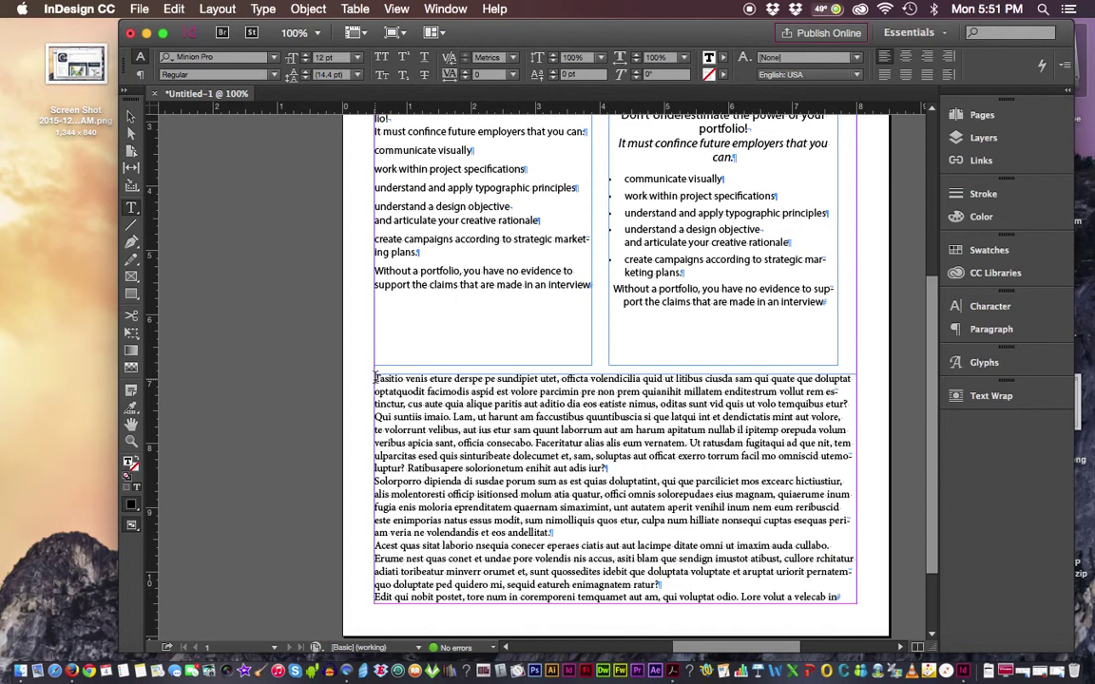
# Enlarge the initial T of the first placeholder paragraph to 24 pt.
pyautogui.press('Escape')
pyautogui.press('super+equal')
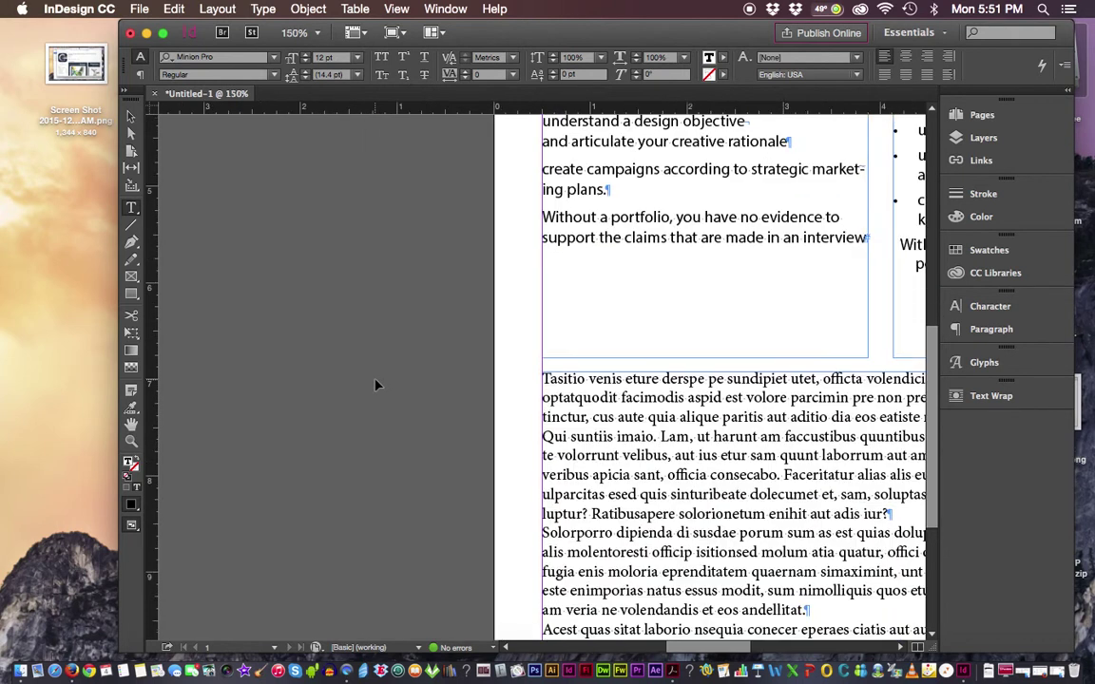
pyautogui.press('super+equal')
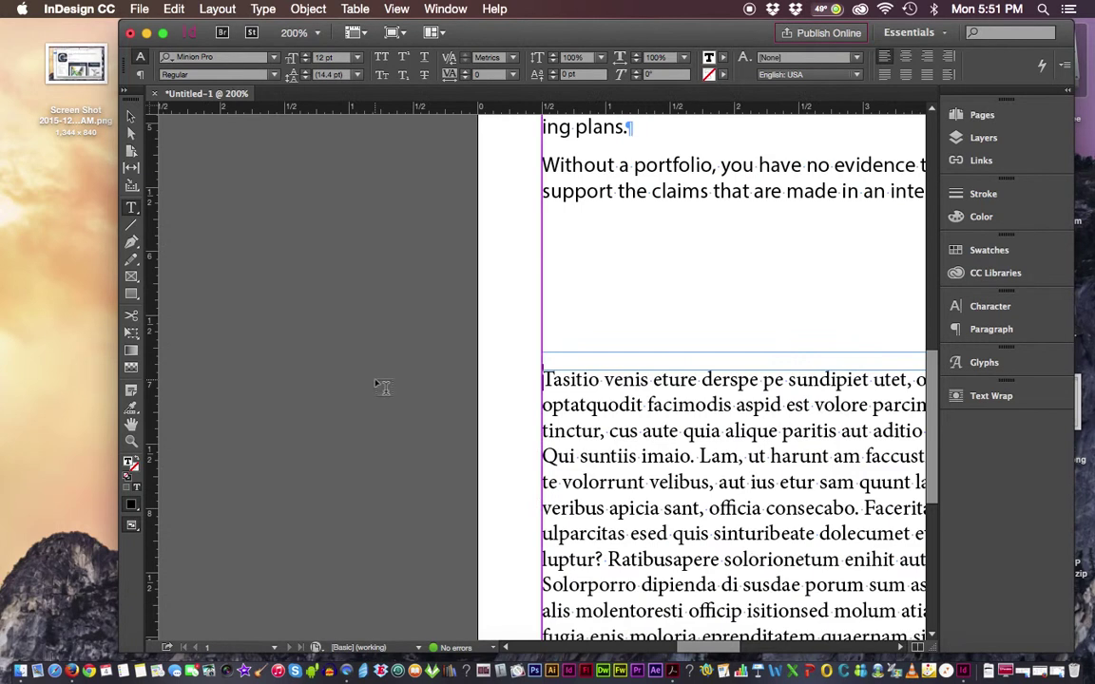
pyautogui.moveTo(724, 649); pyautogui.dragTo(733, 649)
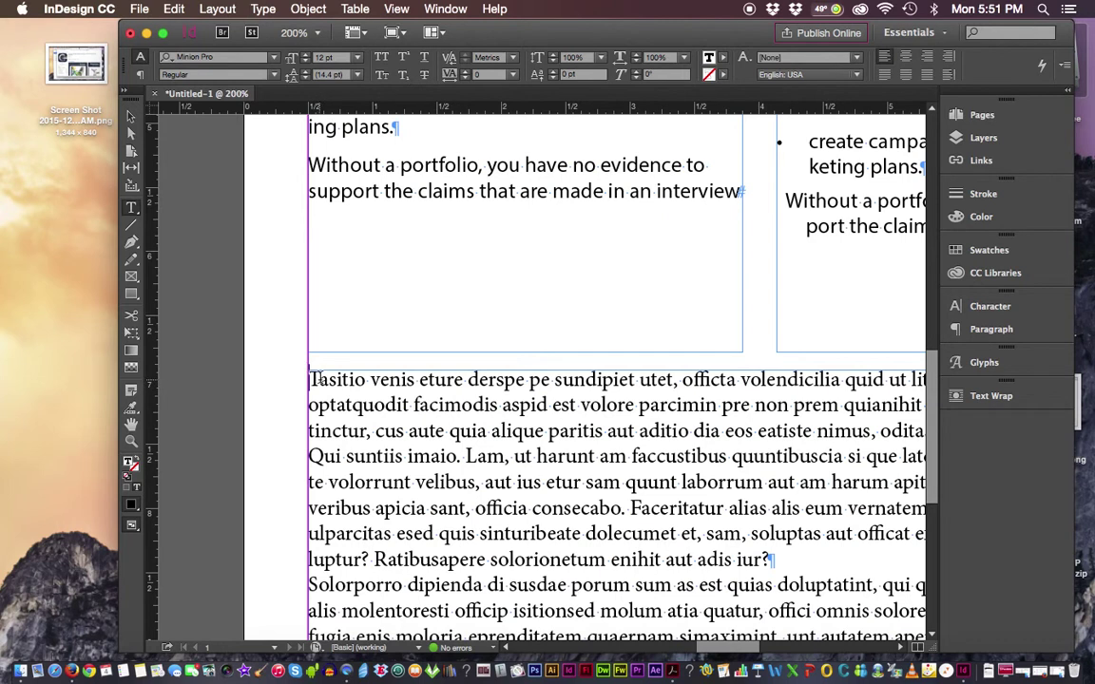
pyautogui.moveTo(320, 380); pyautogui.dragTo(309, 380)
pyautogui.click(317, 59)
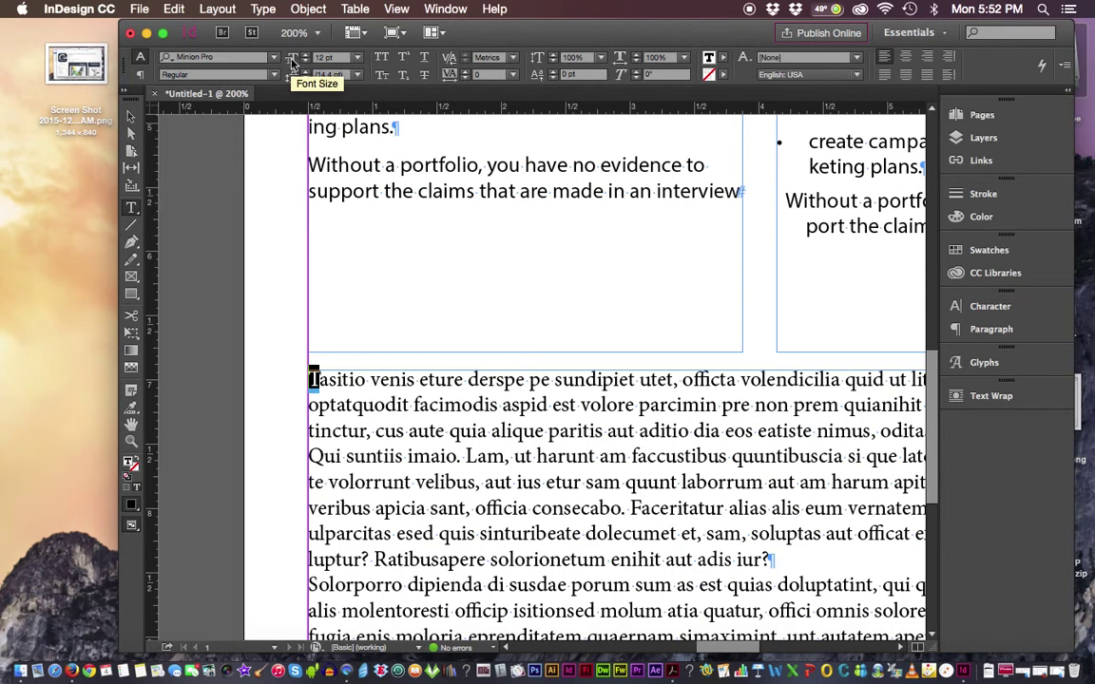
pyautogui.click(293, 63)
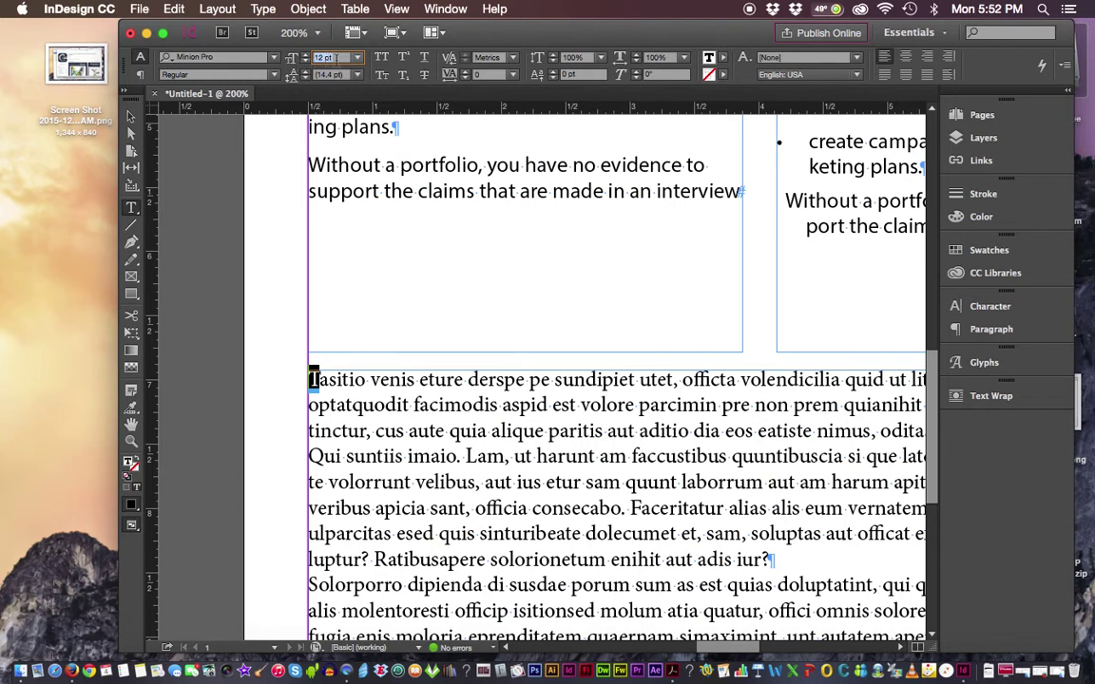
pyautogui.click(357, 59)
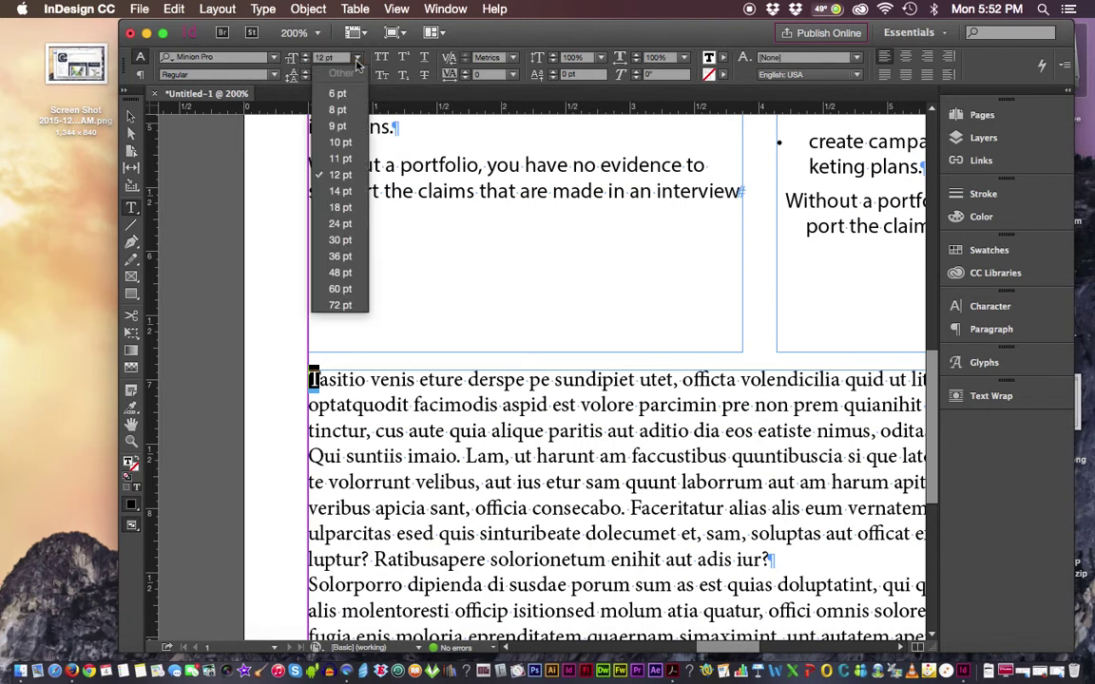
pyautogui.click(340, 225)
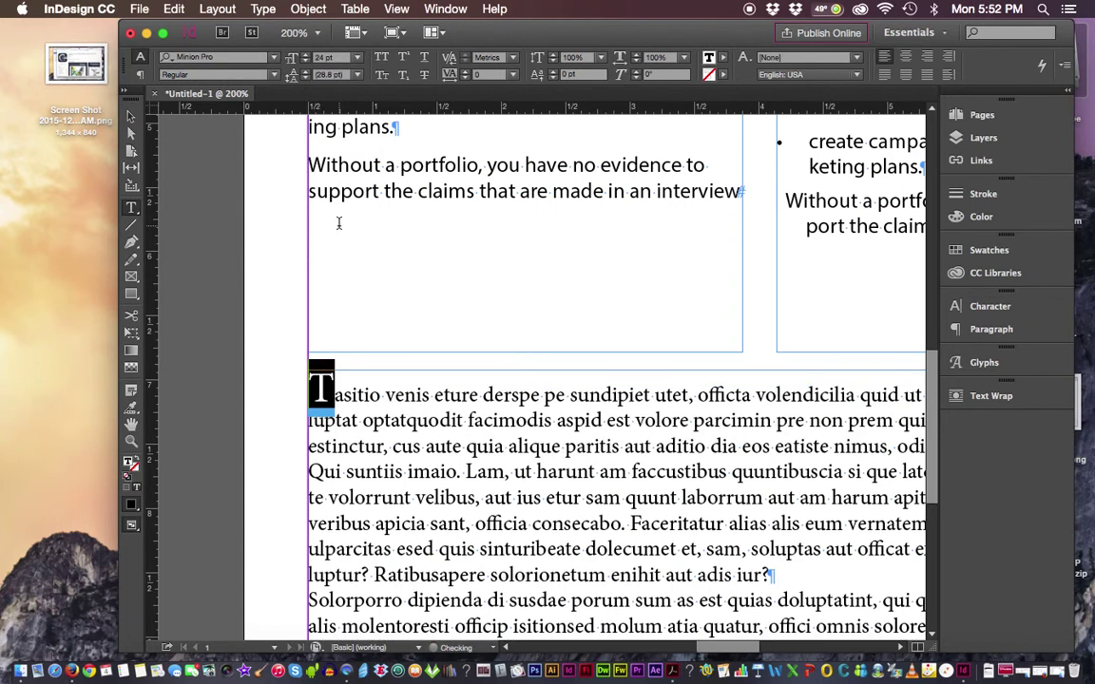
pyautogui.click(323, 395)
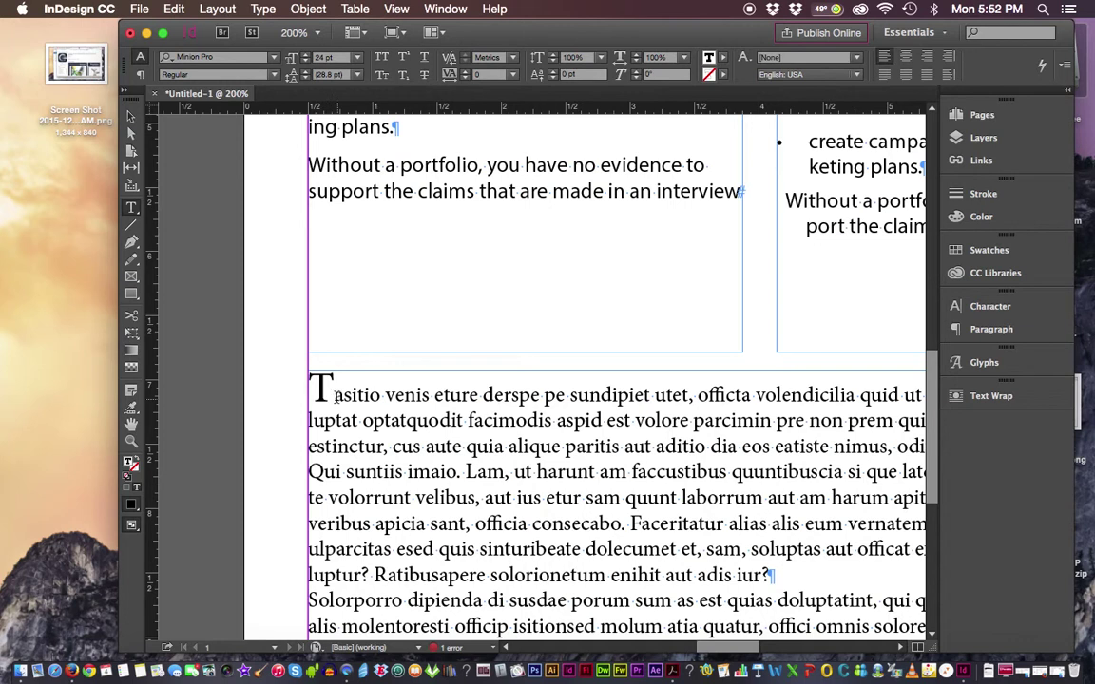
pyautogui.hotkey('shift', 'Left')
# Draw a horizontal line about 1.12 in long under the first line of placeholder text with the default stroke, and delete it.
pyautogui.click(131, 224)
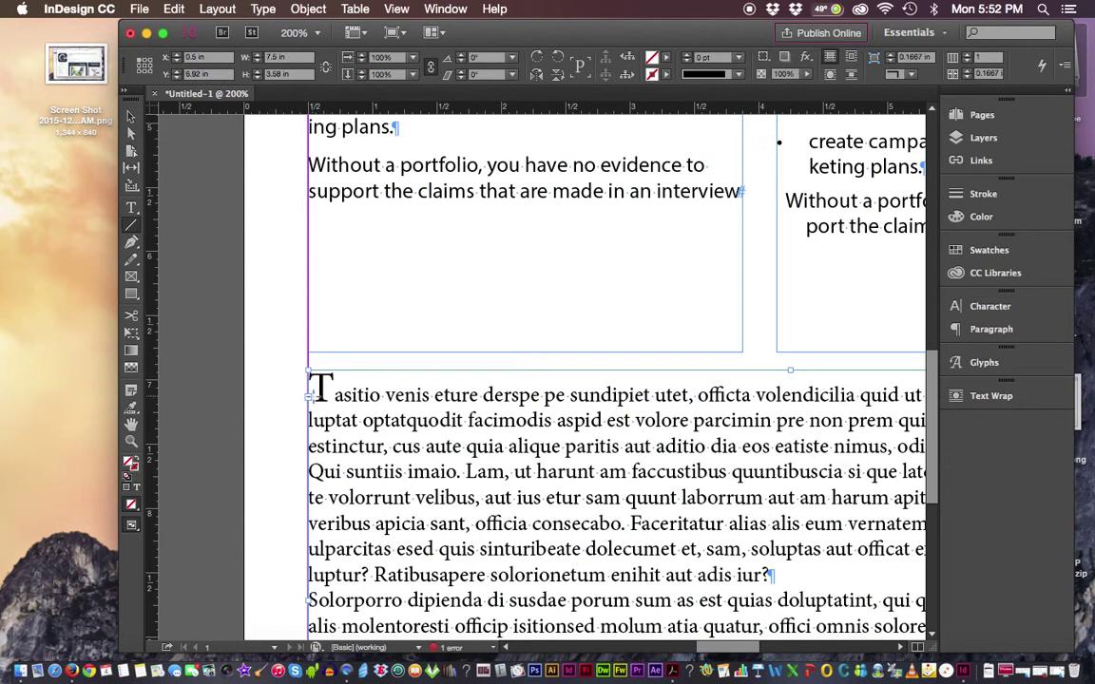
pyautogui.moveTo(285, 366); pyautogui.dragTo(460, 403)
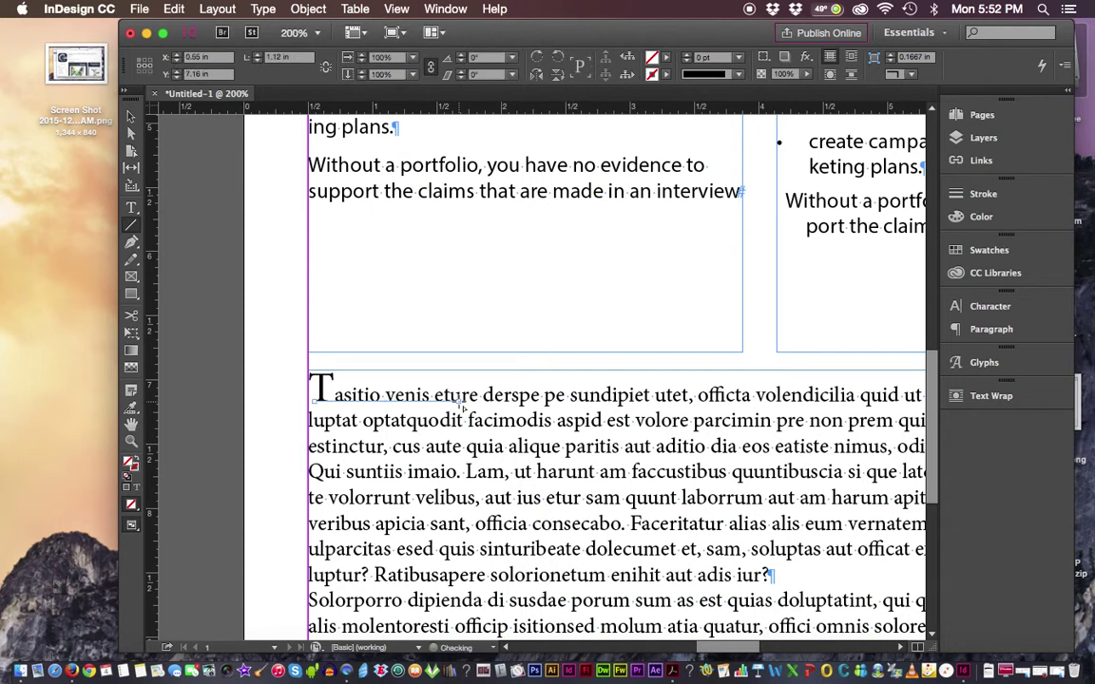
pyautogui.click(128, 481)
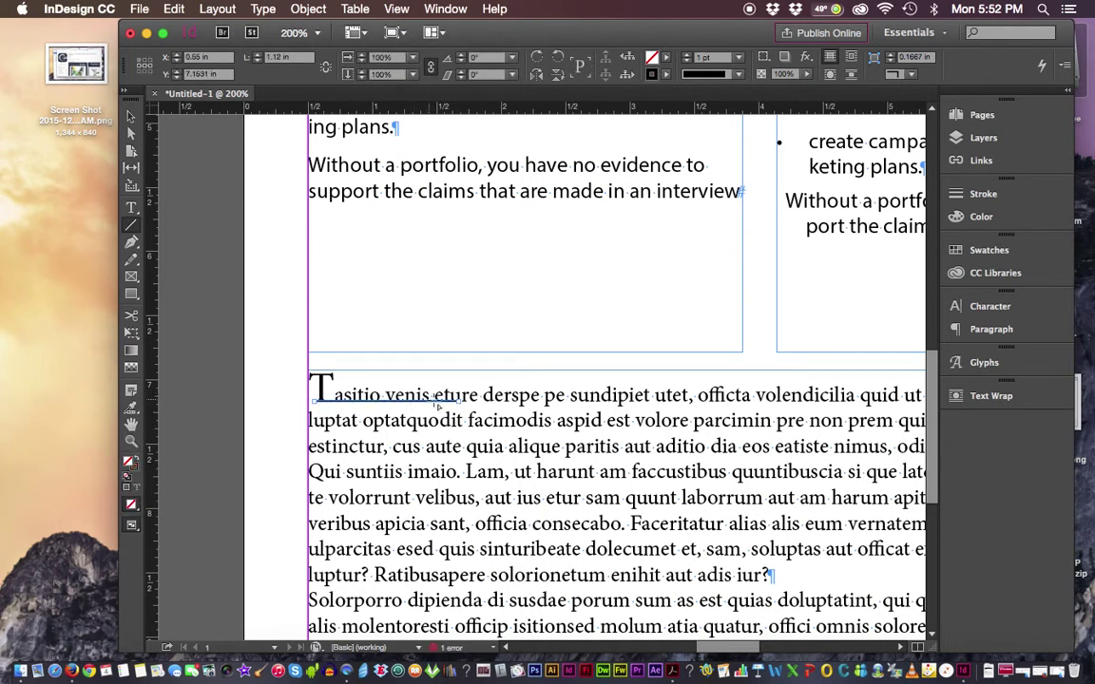
pyautogui.press('BackSpace')
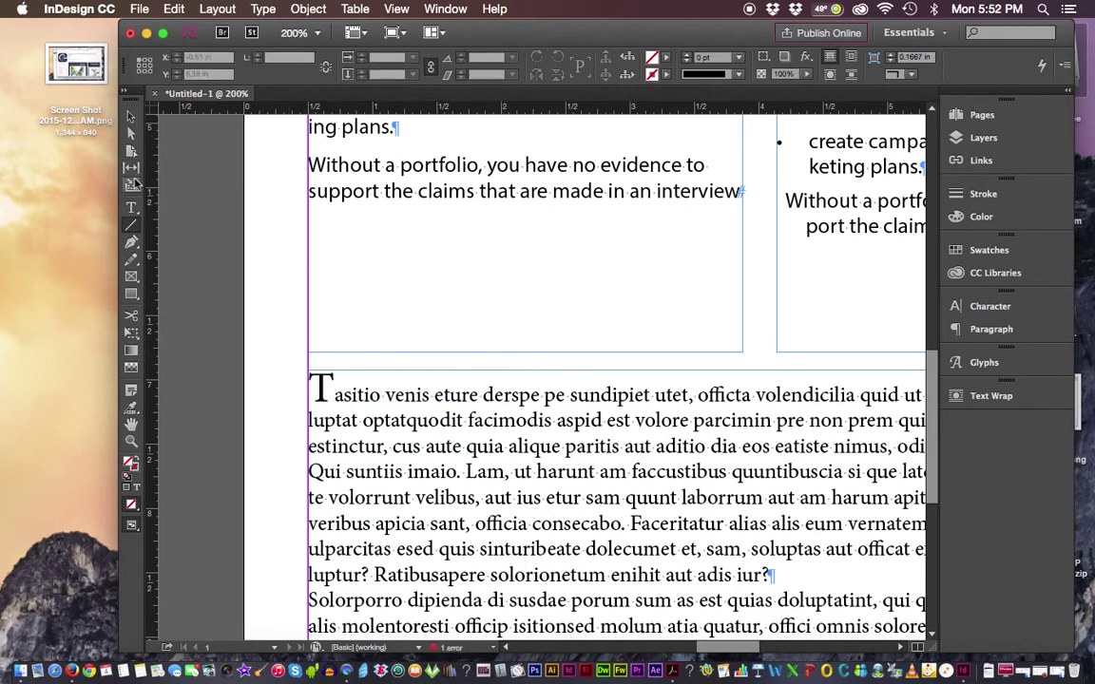
# Divide the placeholder text frame into three columns.
pyautogui.click(131, 207)
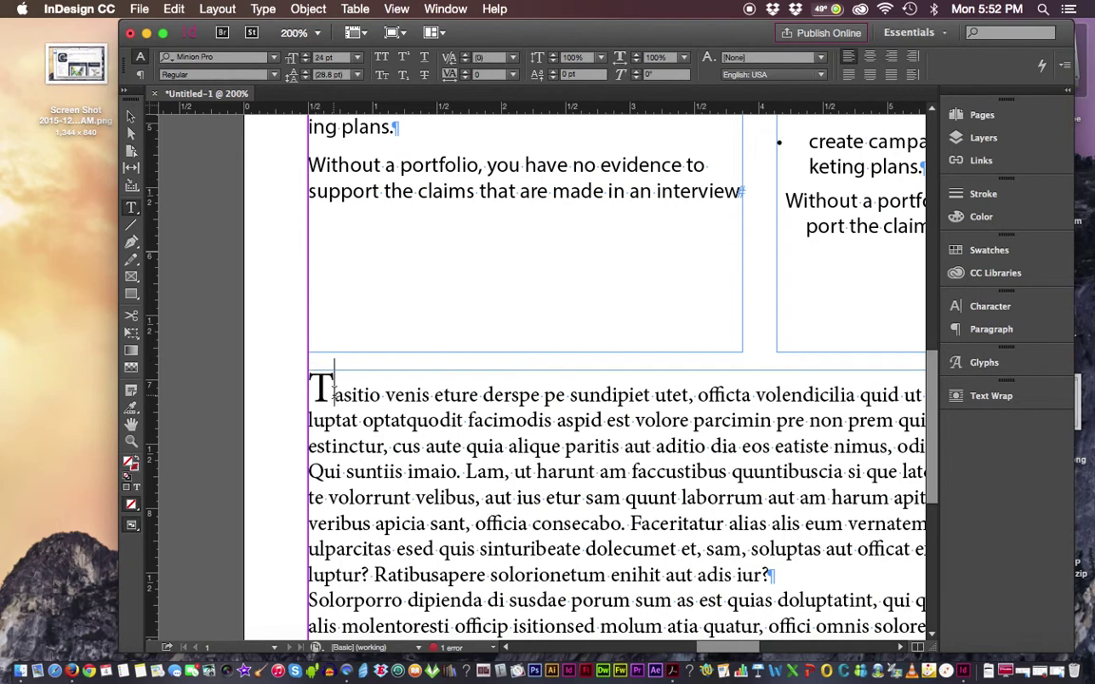
pyautogui.click(332, 380)
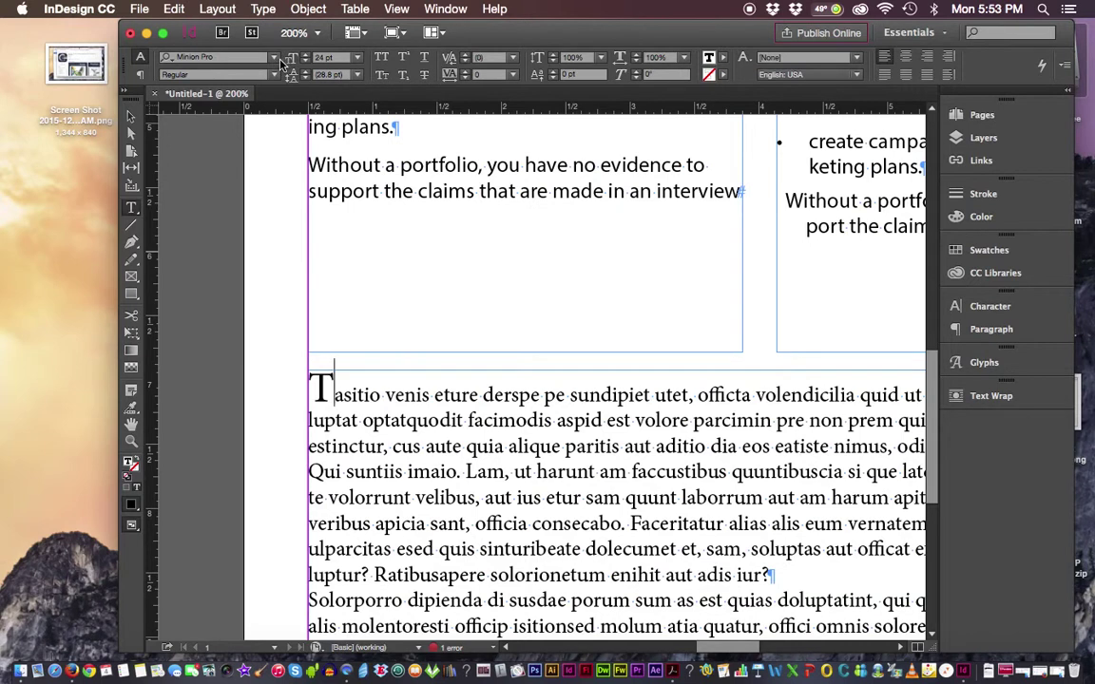
pyautogui.click(139, 74)
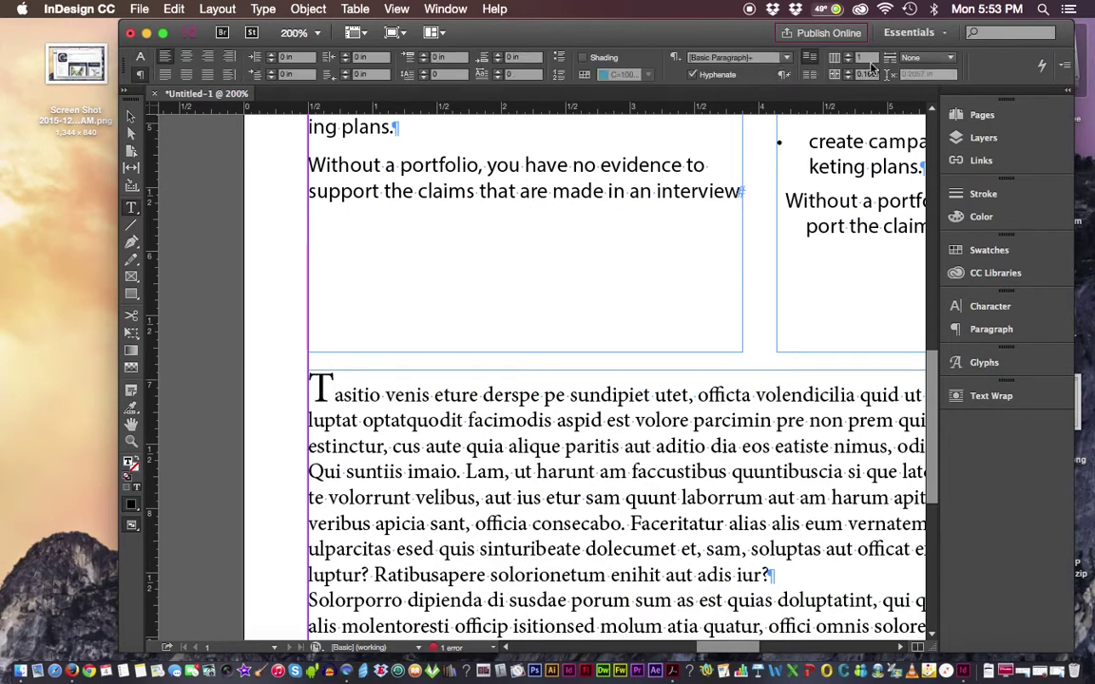
pyautogui.click(849, 59)
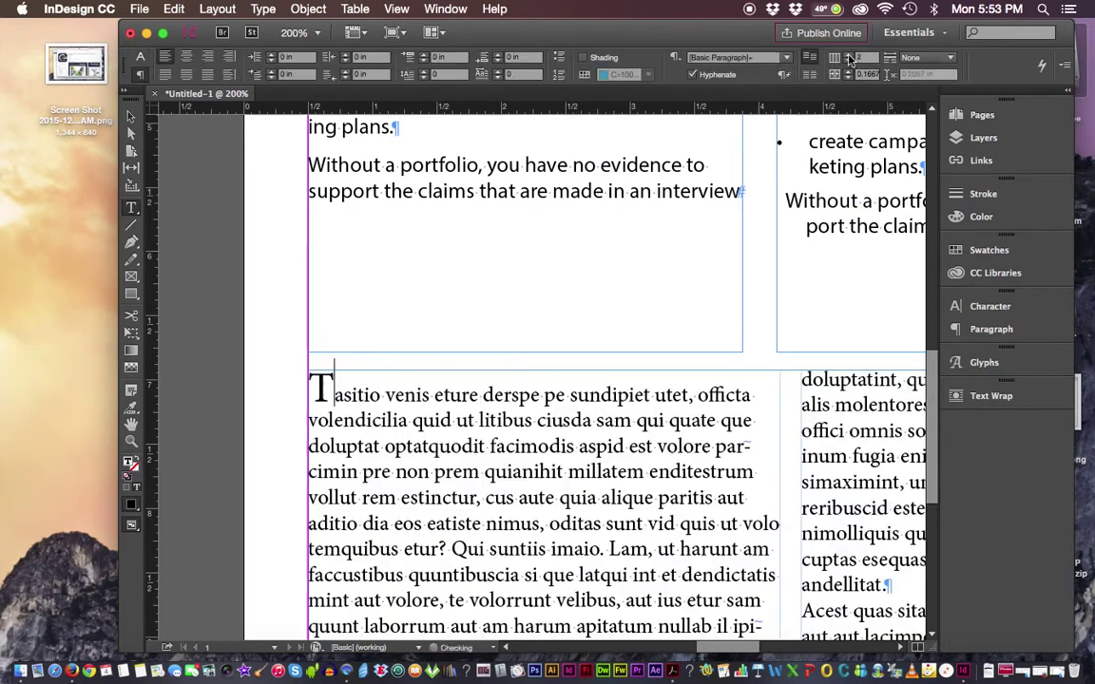
pyautogui.click(848, 58)
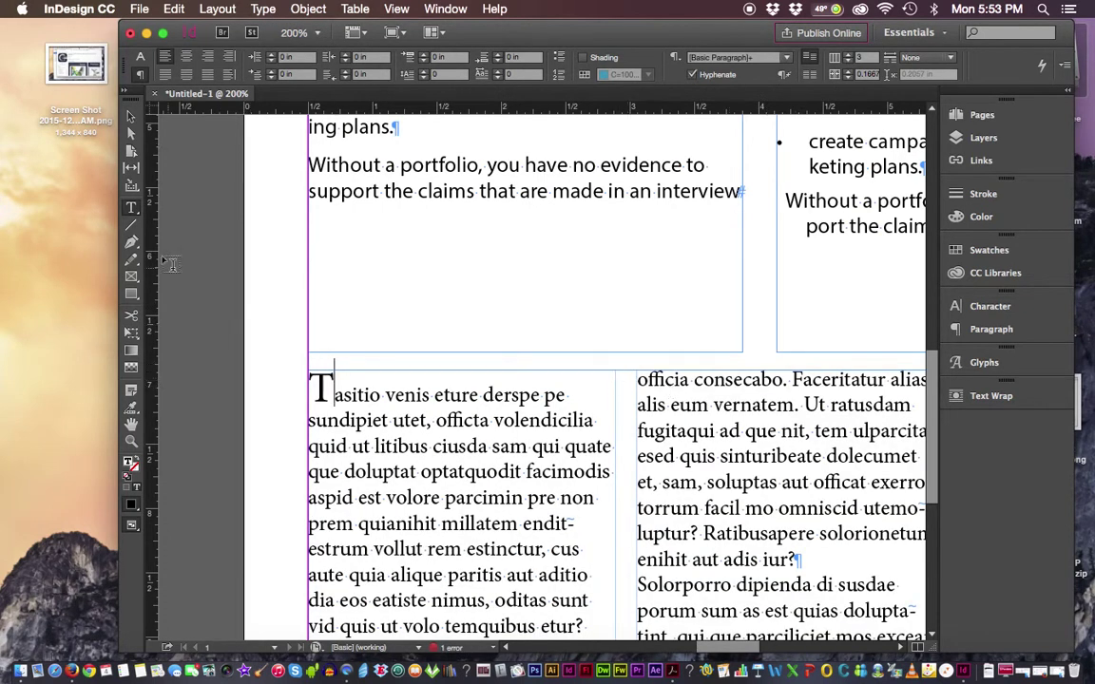
# Draw a baseline comparison line about 3.06 in long from the enlarged T into the second column with the default stroke, and delete it.
pyautogui.click(132, 227)
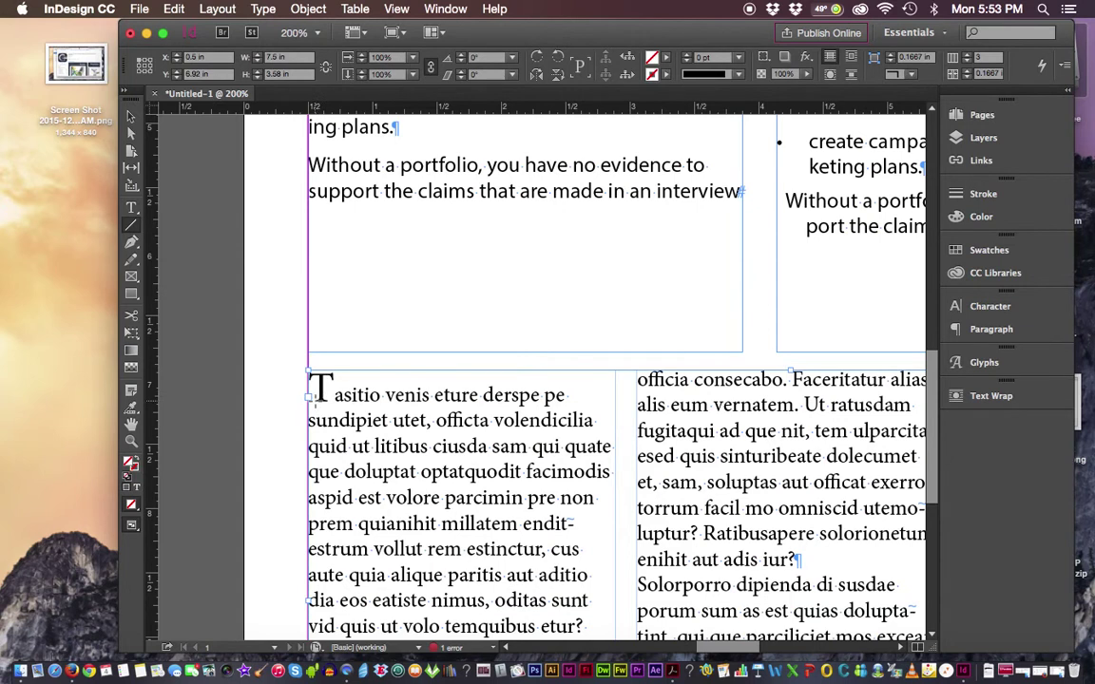
pyautogui.moveTo(316, 403)
pyautogui.mouseDown()
pyautogui.moveTo(596, 398)
pyautogui.moveTo(698, 378)
pyautogui.moveTo(708, 404)
pyautogui.mouseUp()
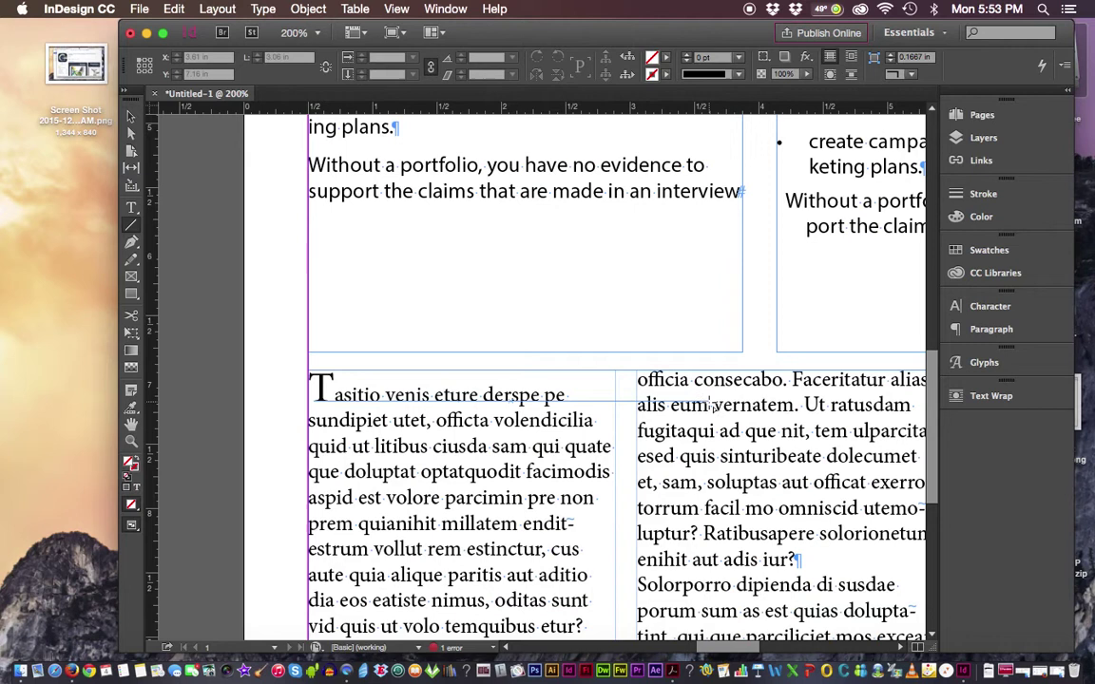
pyautogui.click(129, 480)
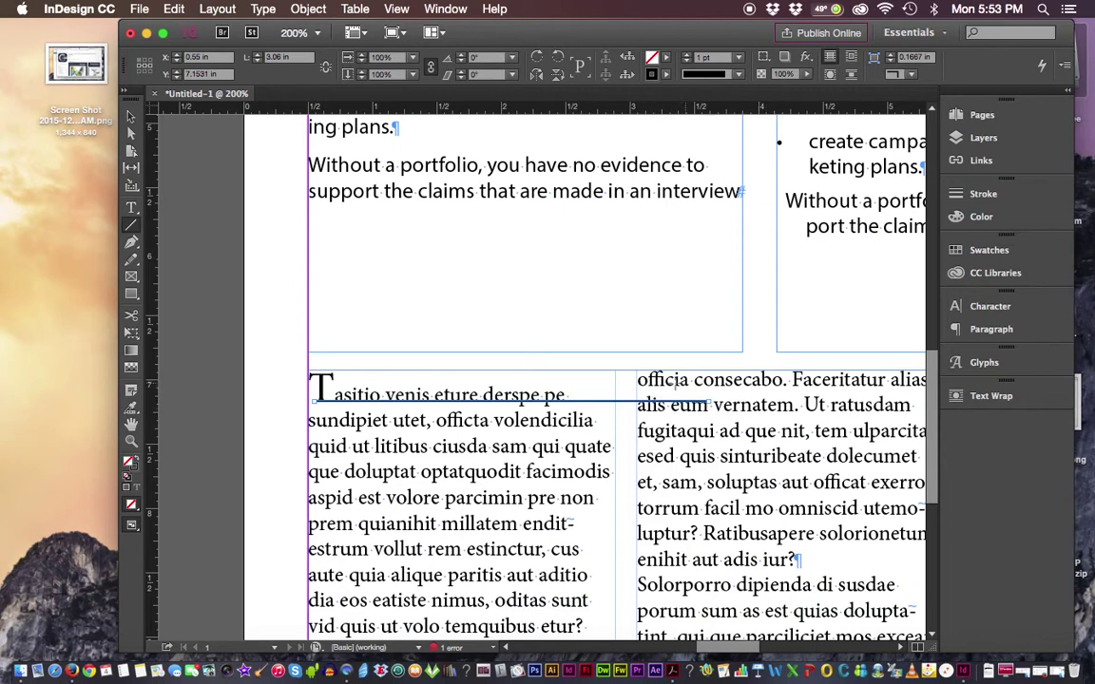
pyautogui.click(131, 115)
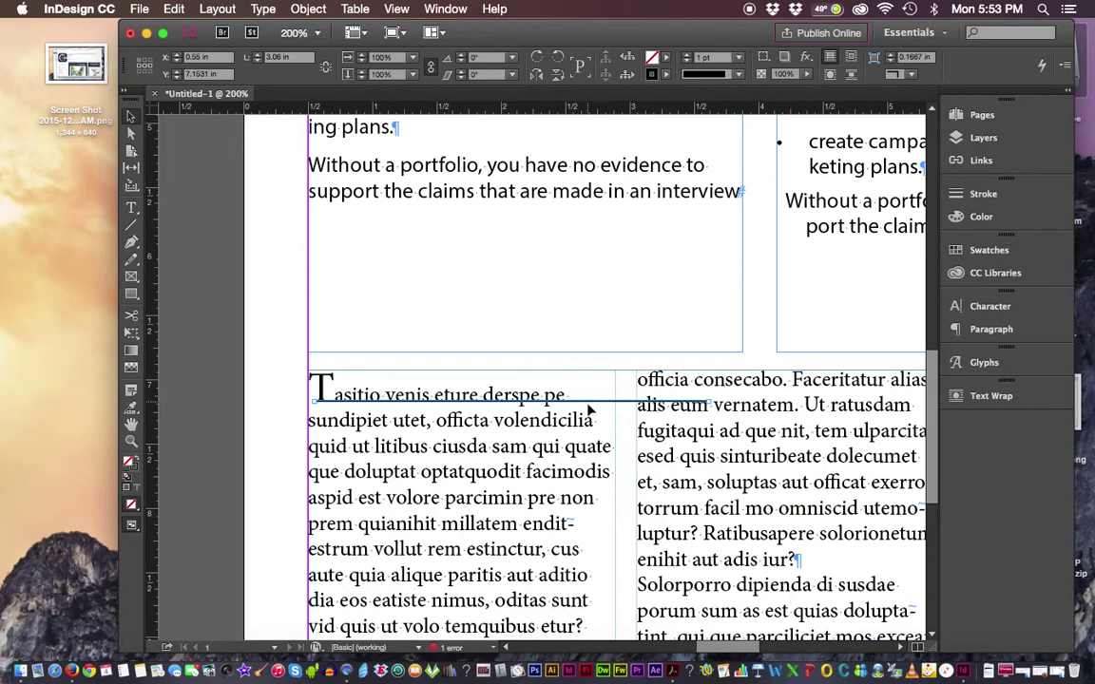
pyautogui.press('Delete')
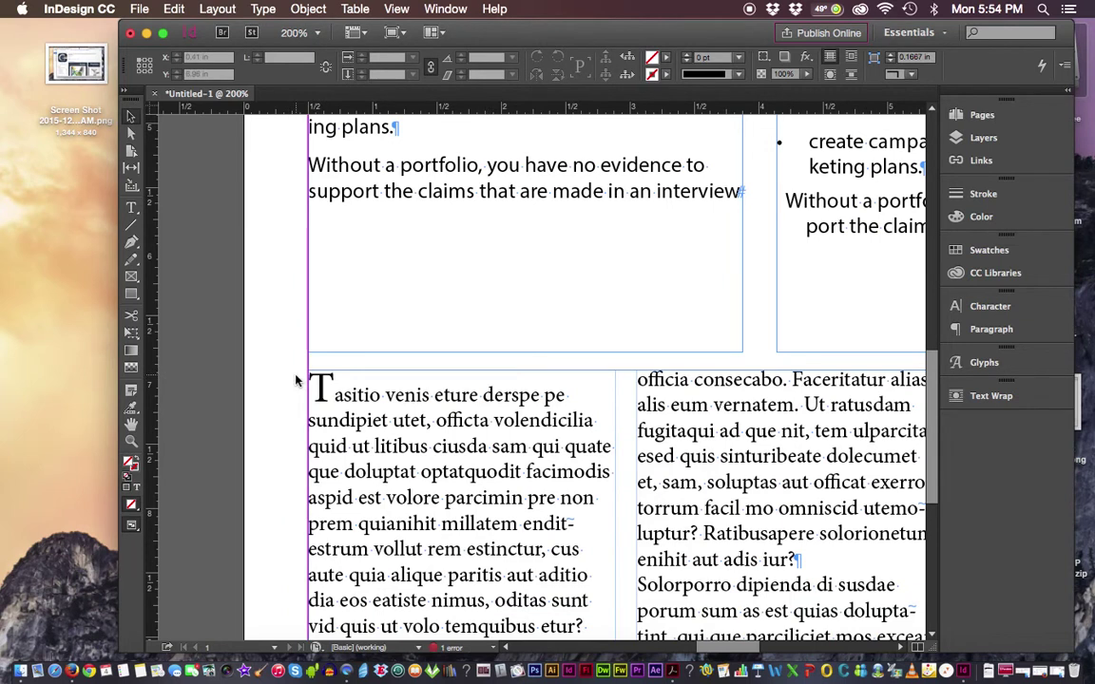
# Undo the changes back through the test lines, the three-column layout and the enlarged initial T.
pyautogui.click(295, 381)
pyautogui.press('super+z')
pyautogui.press('super+z')
pyautogui.press('super+z')
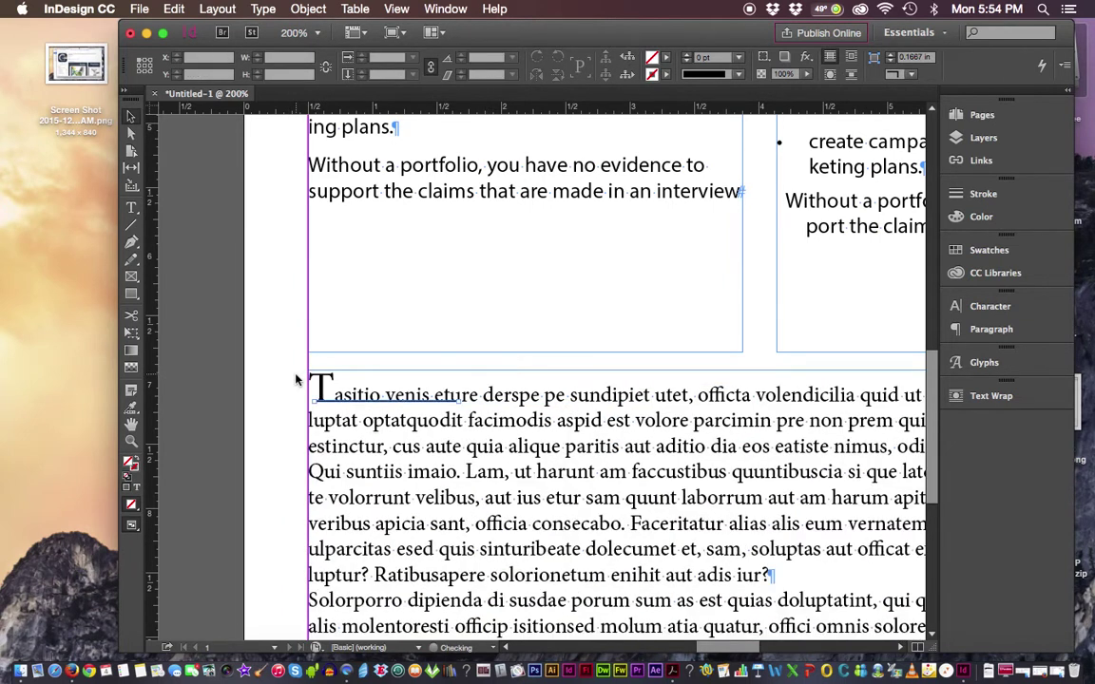
pyautogui.press('super+z')
pyautogui.press('super+z')
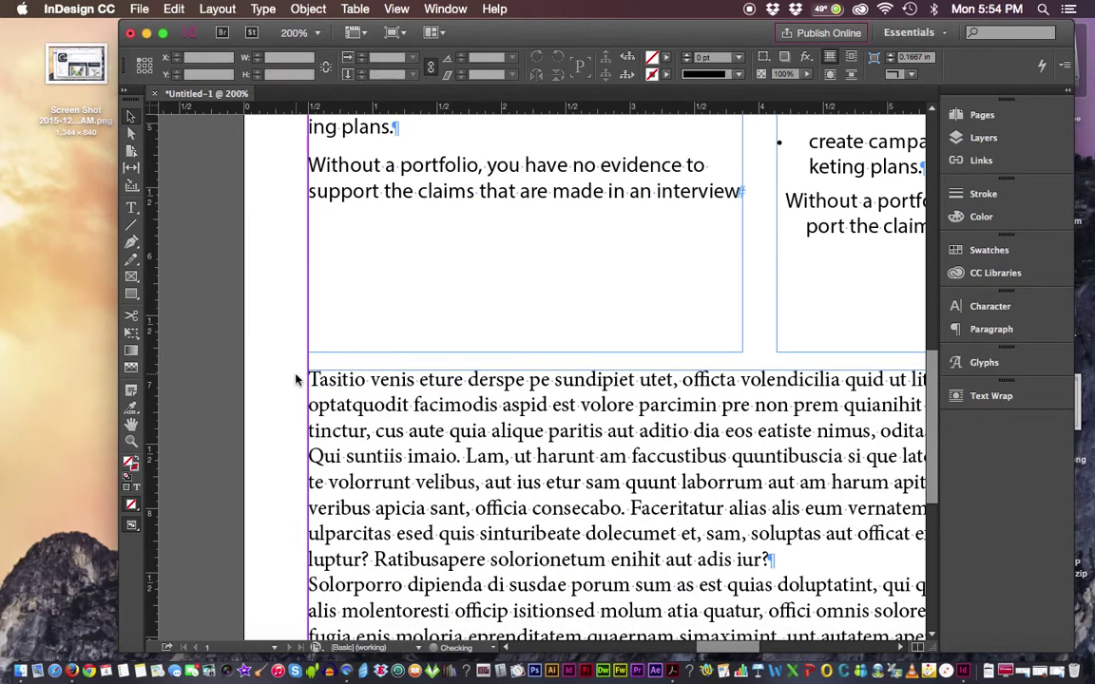
# Give the opening paragraph of the placeholder text a two-line drop cap on its first letter.
pyautogui.click(131, 207)
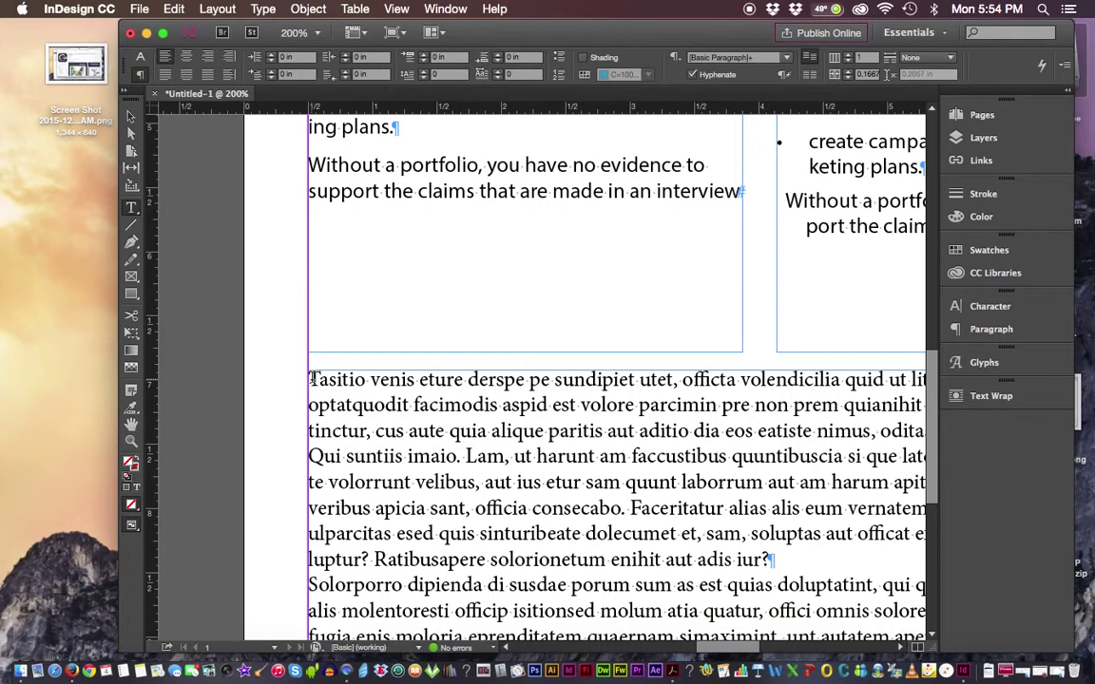
pyautogui.moveTo(310, 379); pyautogui.dragTo(803, 563)
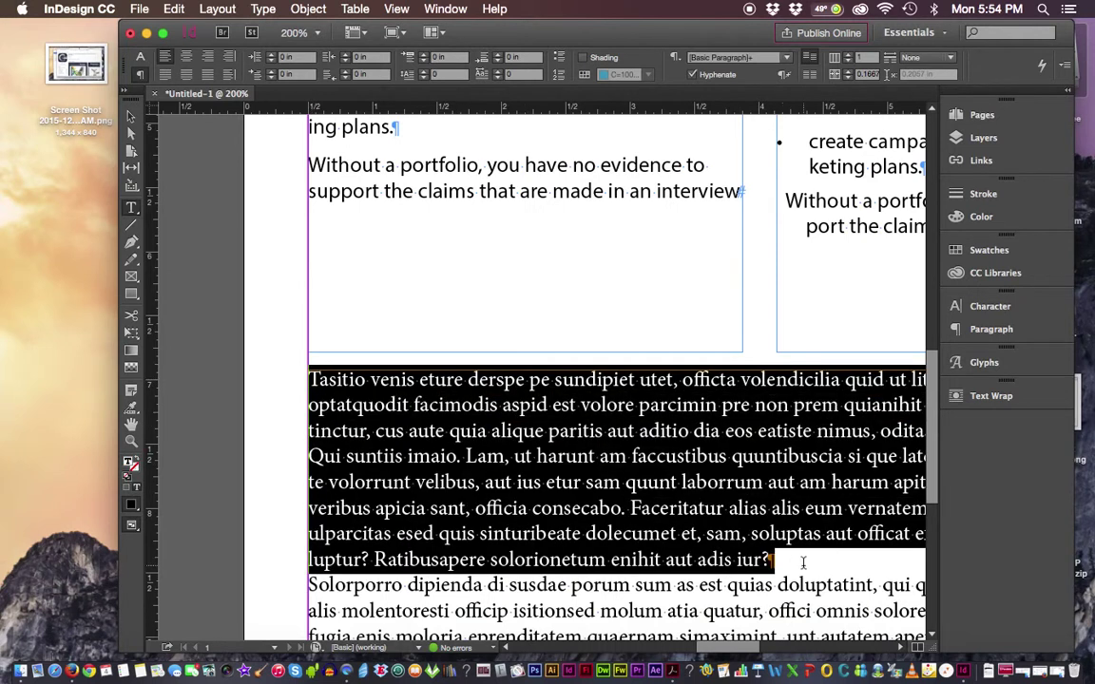
pyautogui.click(314, 379)
pyautogui.moveTo(309, 379); pyautogui.dragTo(319, 379)
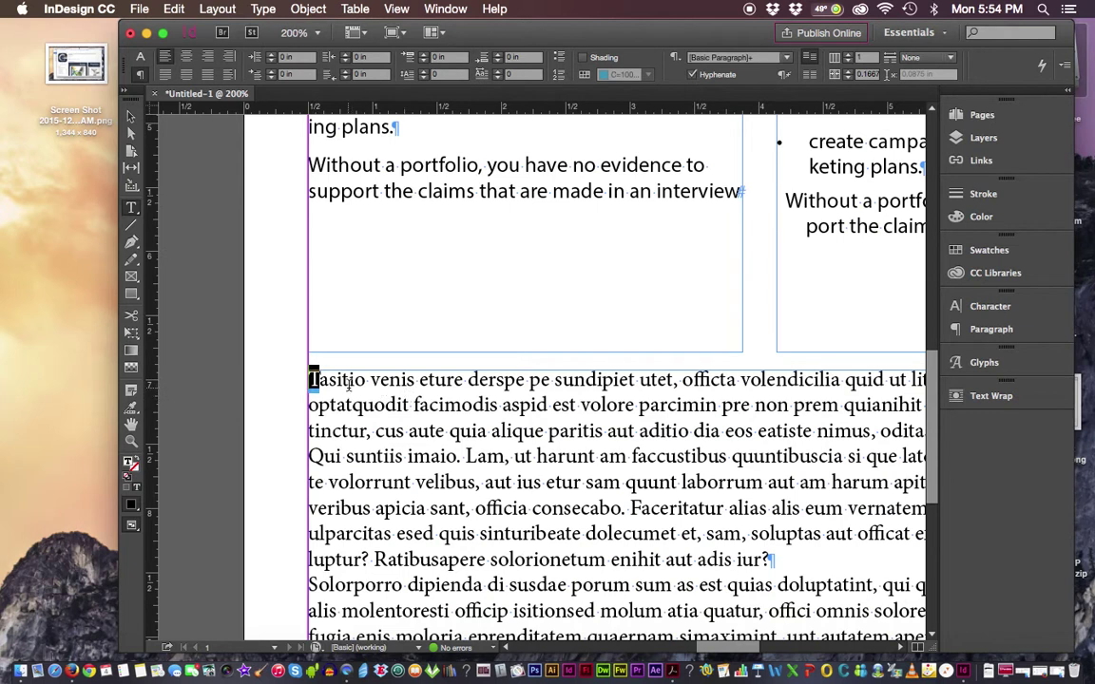
pyautogui.click(318, 380)
pyautogui.moveTo(933, 469); pyautogui.dragTo(934, 527)
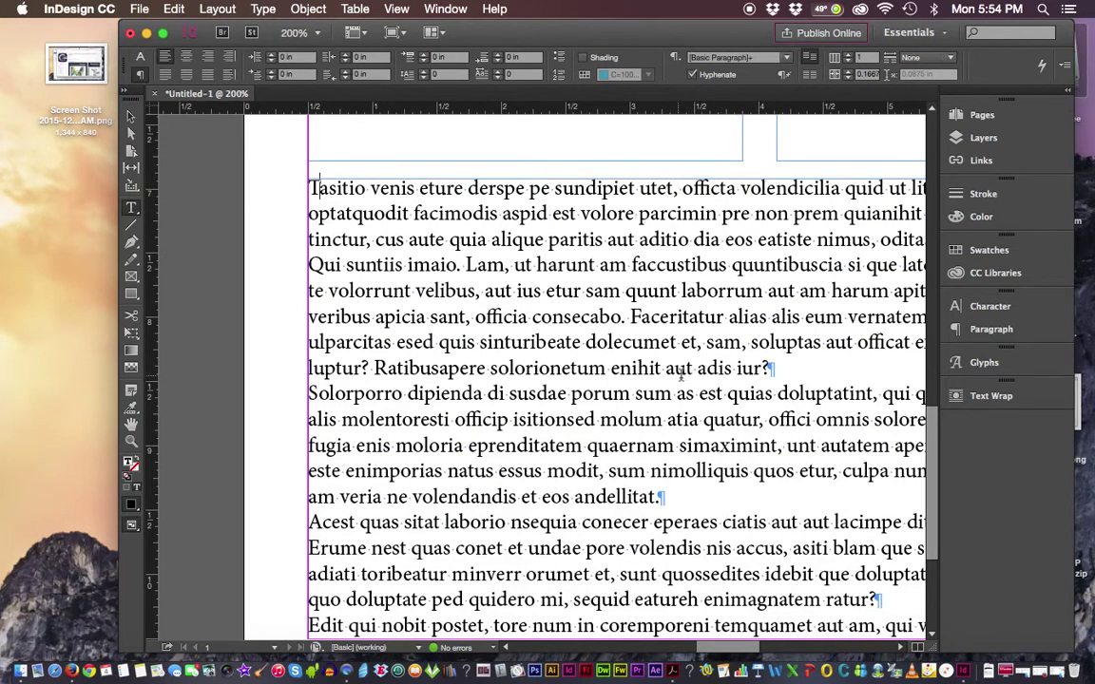
pyautogui.moveTo(933, 449); pyautogui.dragTo(933, 437)
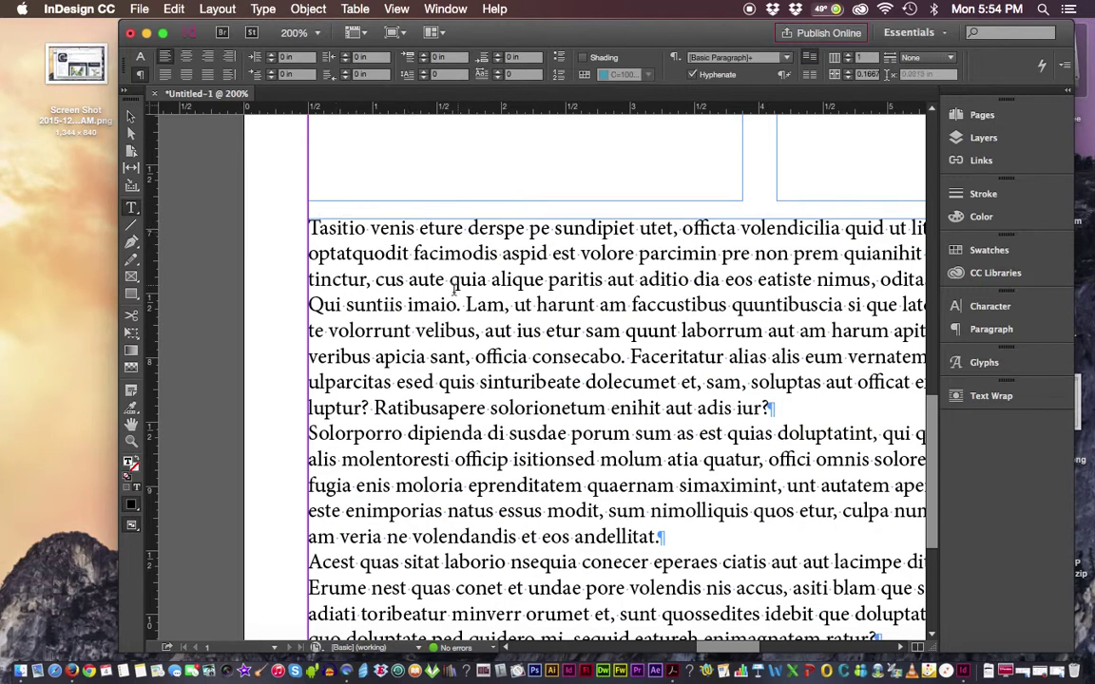
pyautogui.click(427, 331)
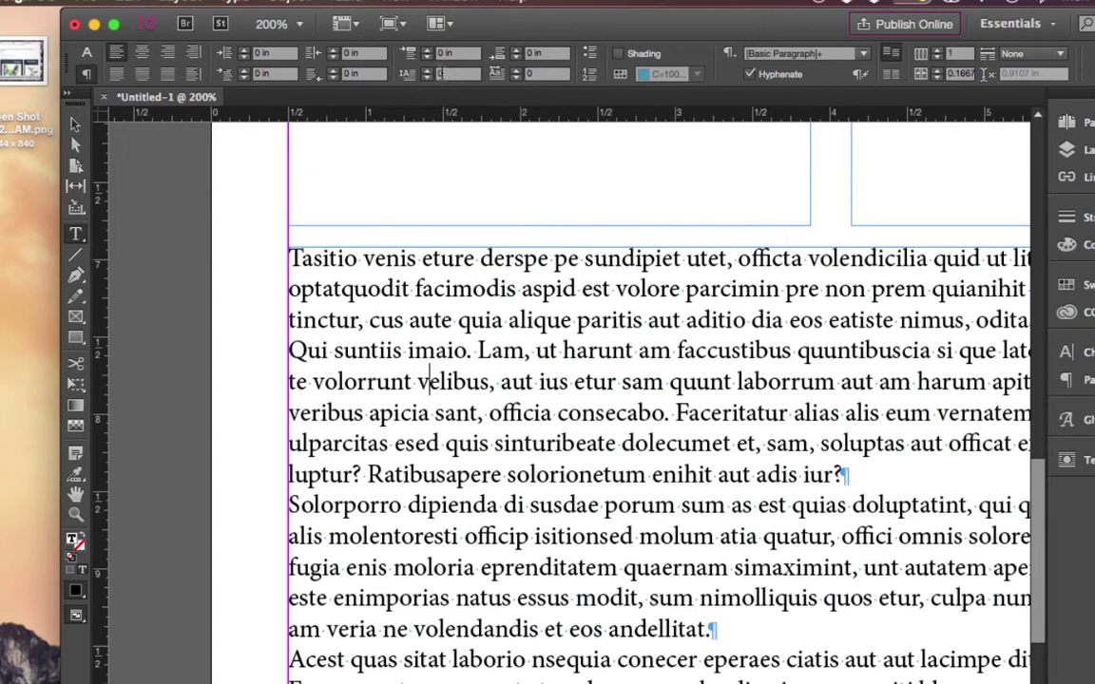
pyautogui.click(465, 73)
pyautogui.click(427, 71)
pyautogui.moveTo(287, 259); pyautogui.dragTo(302, 259)
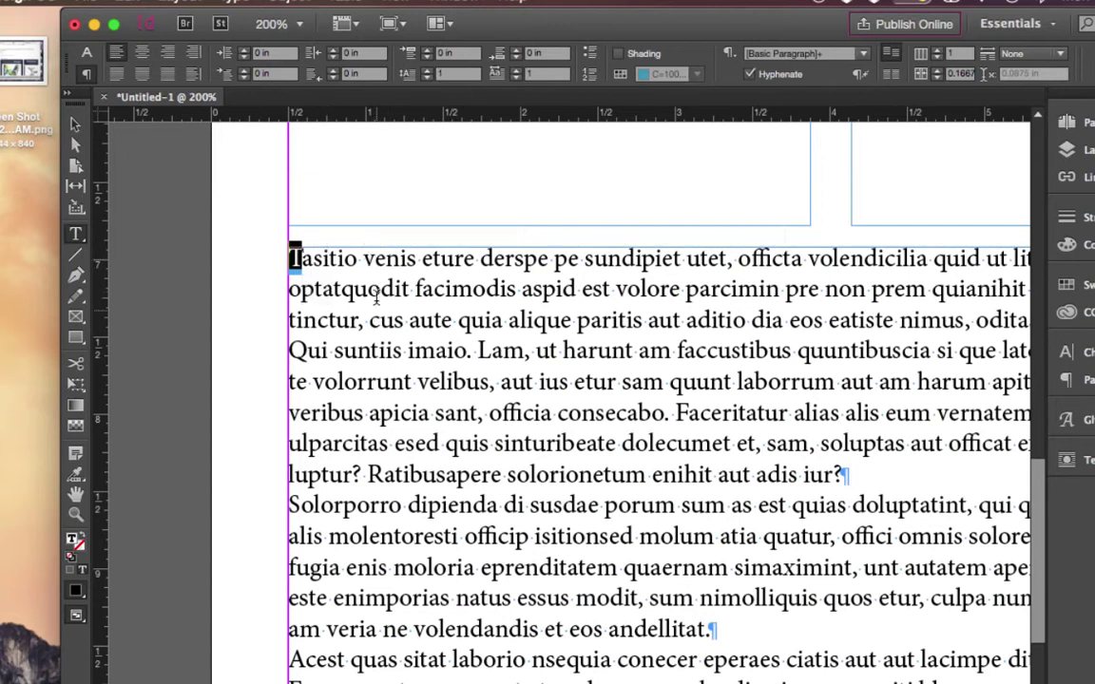
pyautogui.click(428, 72)
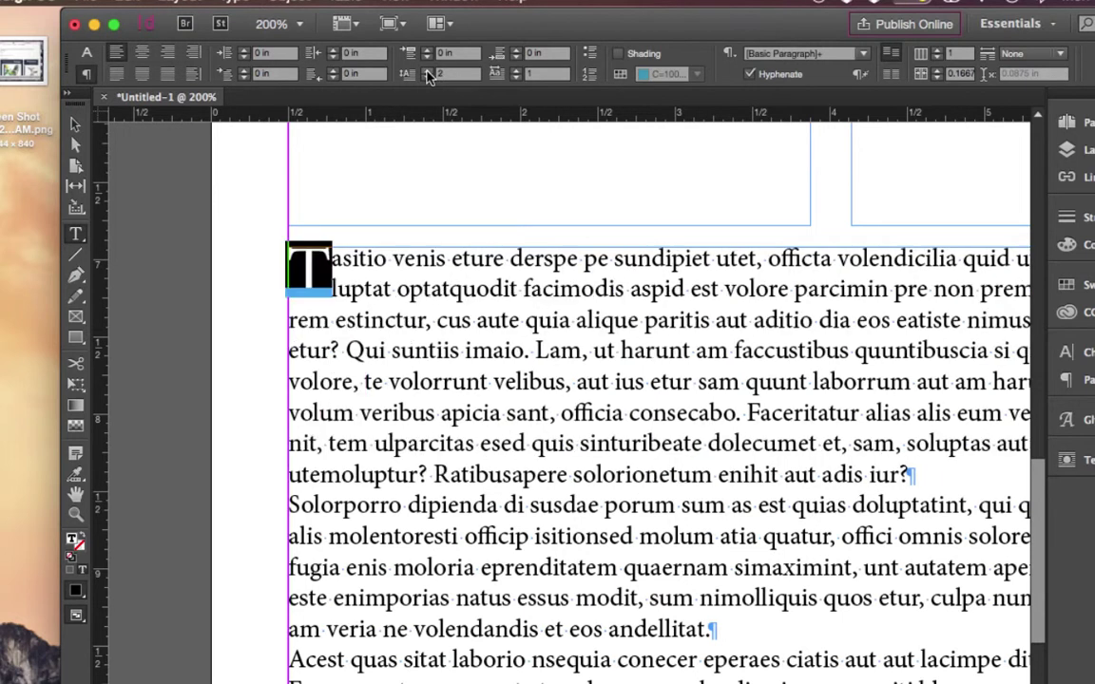
pyautogui.click(325, 285)
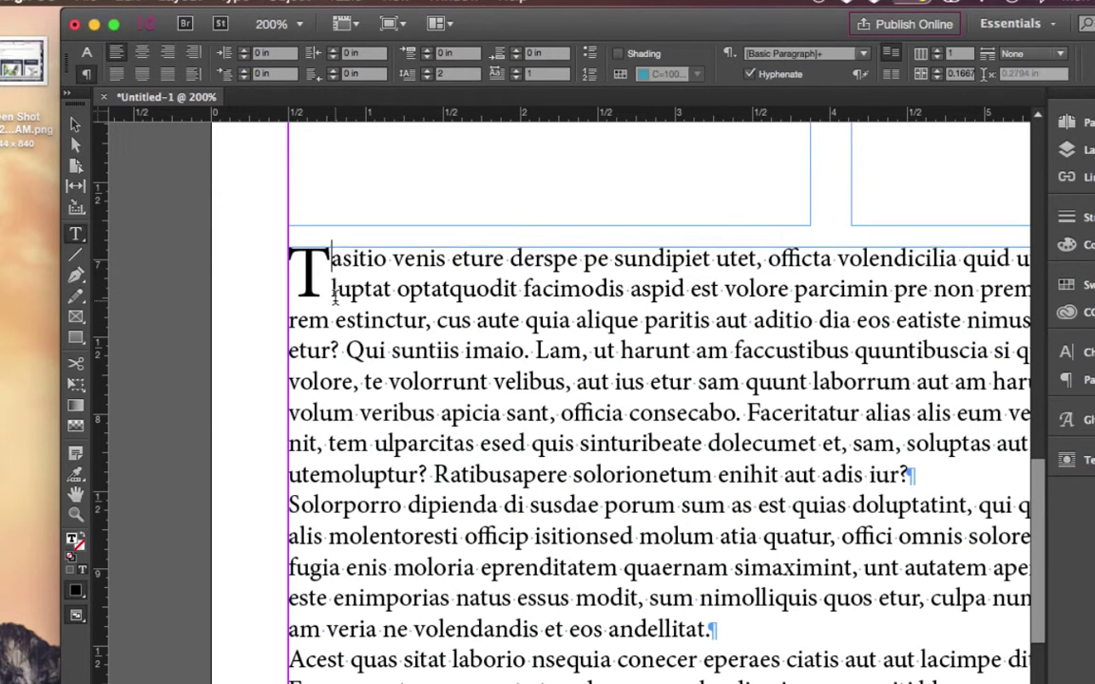
# Try the opening paragraph's drop cap at three and five lines deep, and return it to two lines.
pyautogui.click(426, 69)
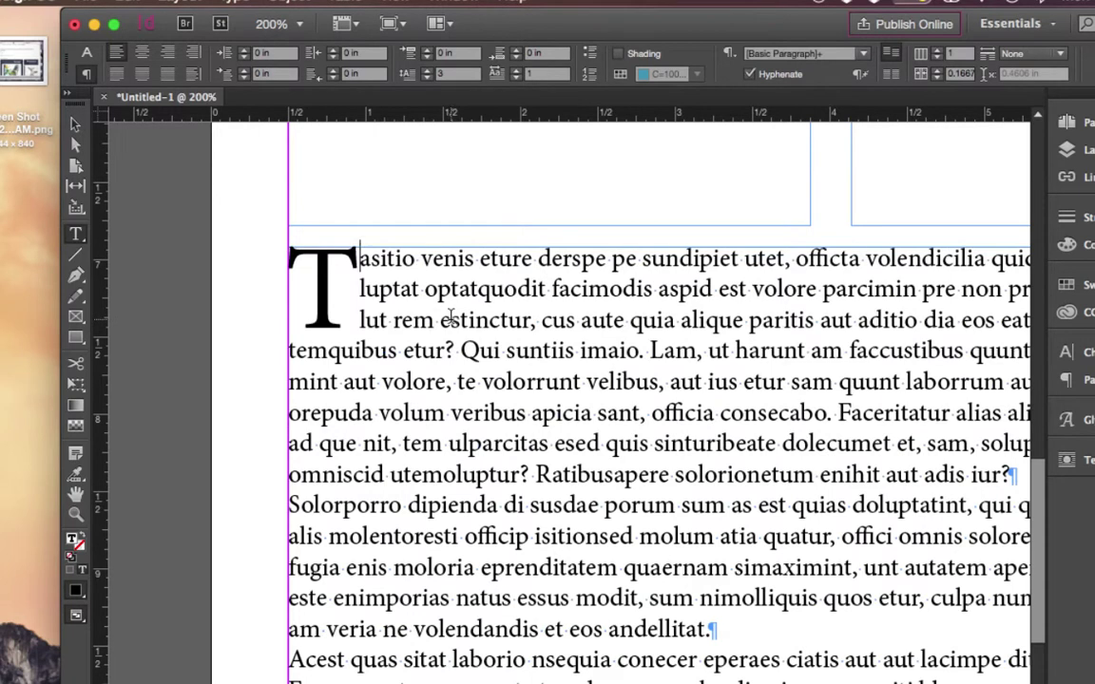
pyautogui.click(426, 70)
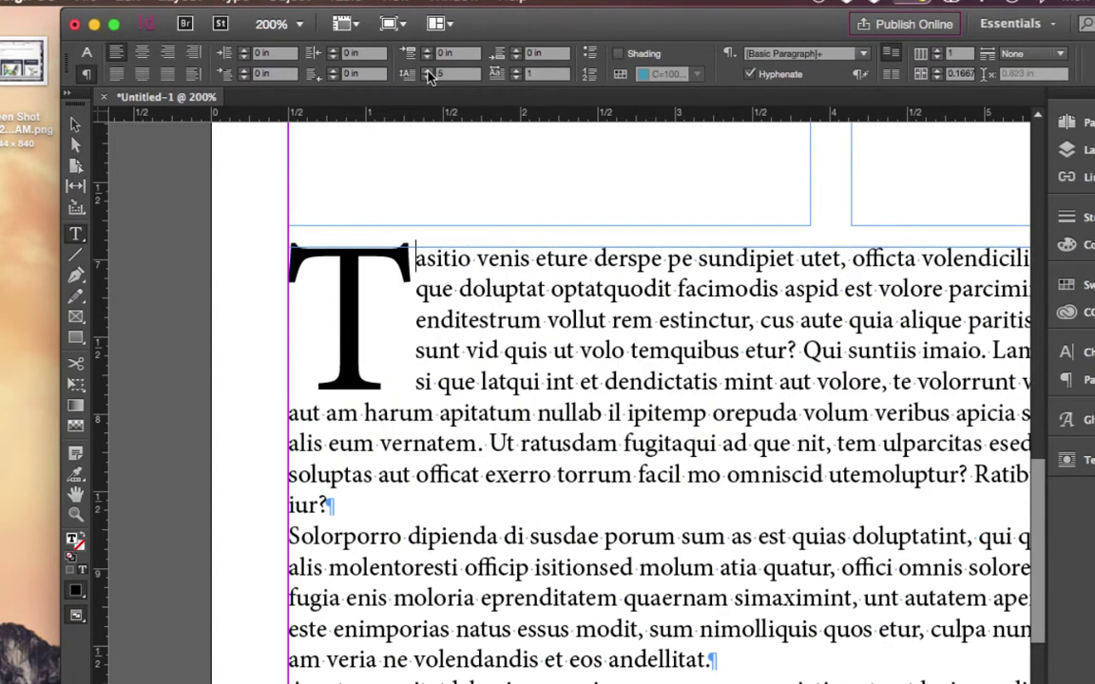
pyautogui.click(426, 78)
pyautogui.click(426, 78)
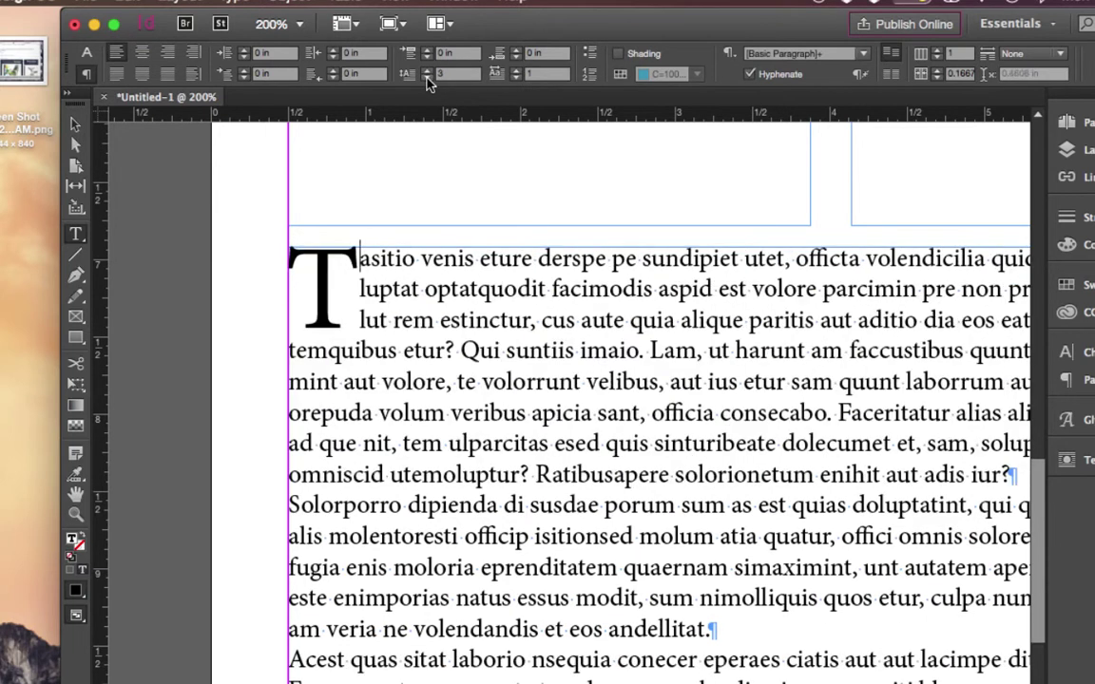
pyautogui.click(425, 77)
pyautogui.click(426, 71)
pyautogui.click(427, 71)
pyautogui.click(425, 78)
pyautogui.click(426, 77)
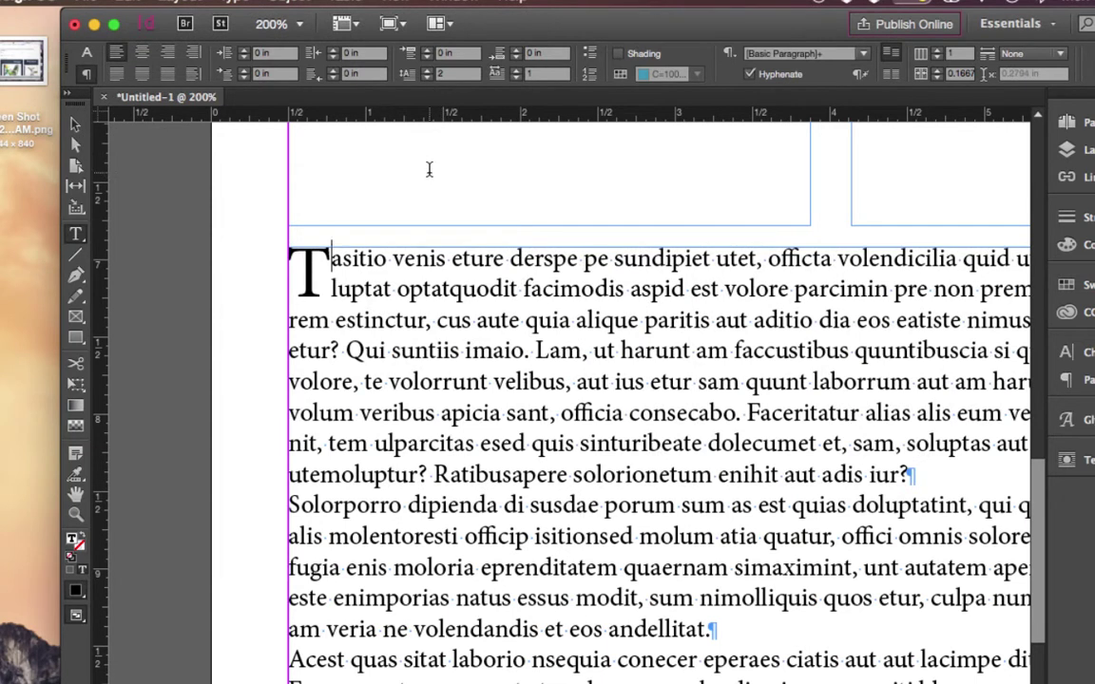
# Hide the hidden characters in the document.
pyautogui.press('super+0')
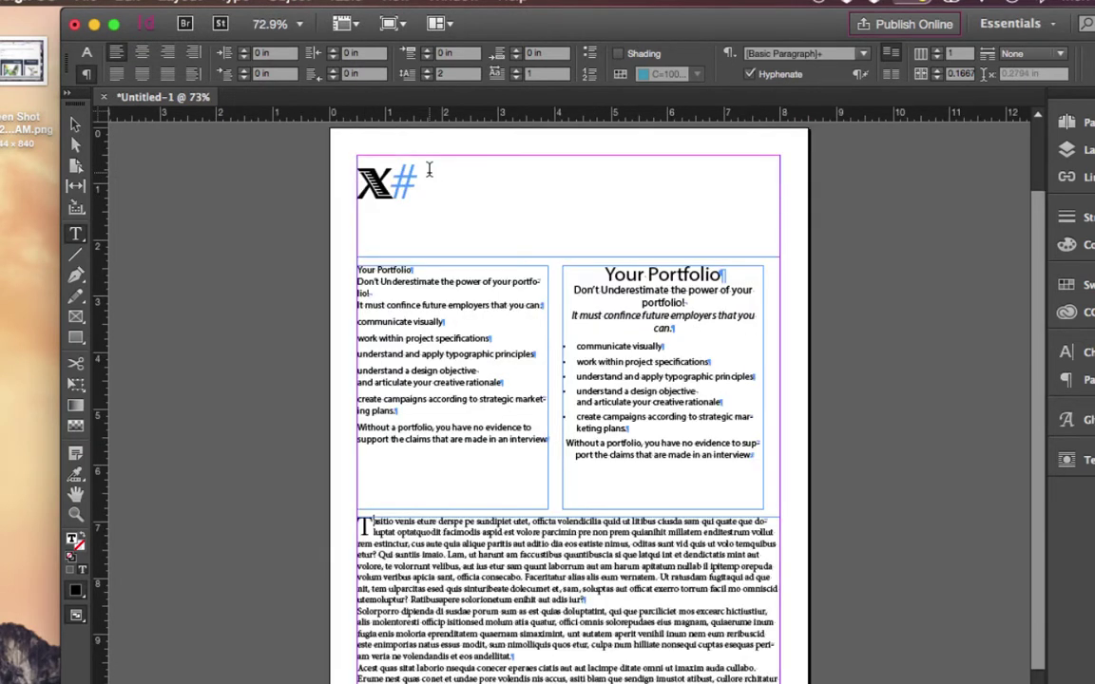
pyautogui.scroll(-3, 1037, 501)
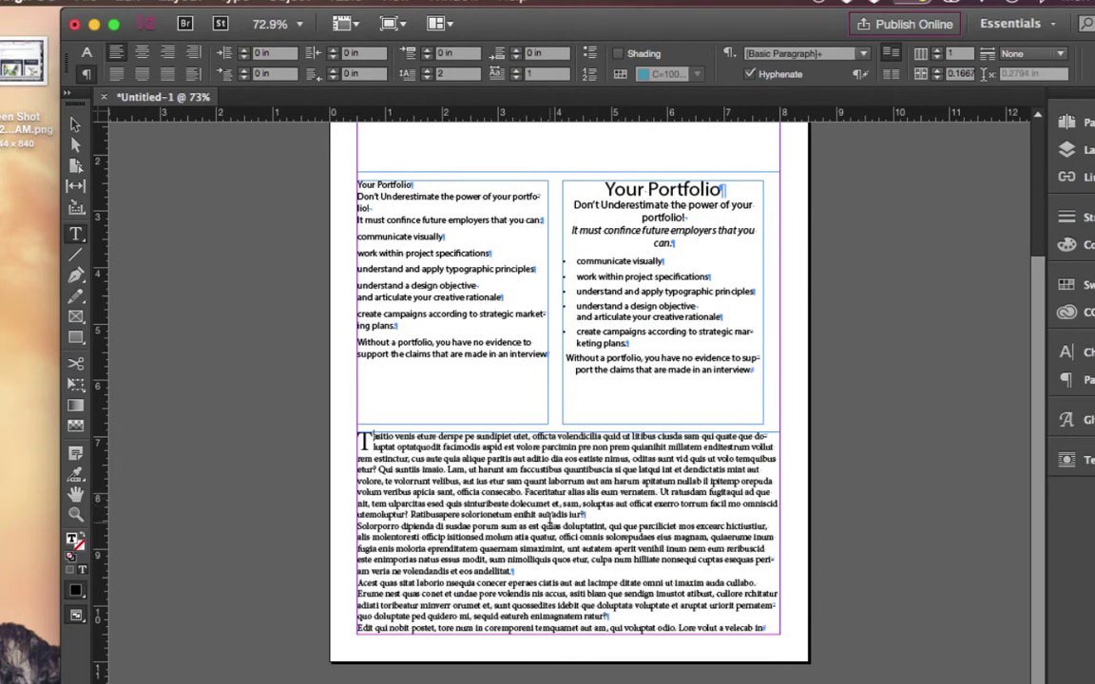
pyautogui.press('super+equal')
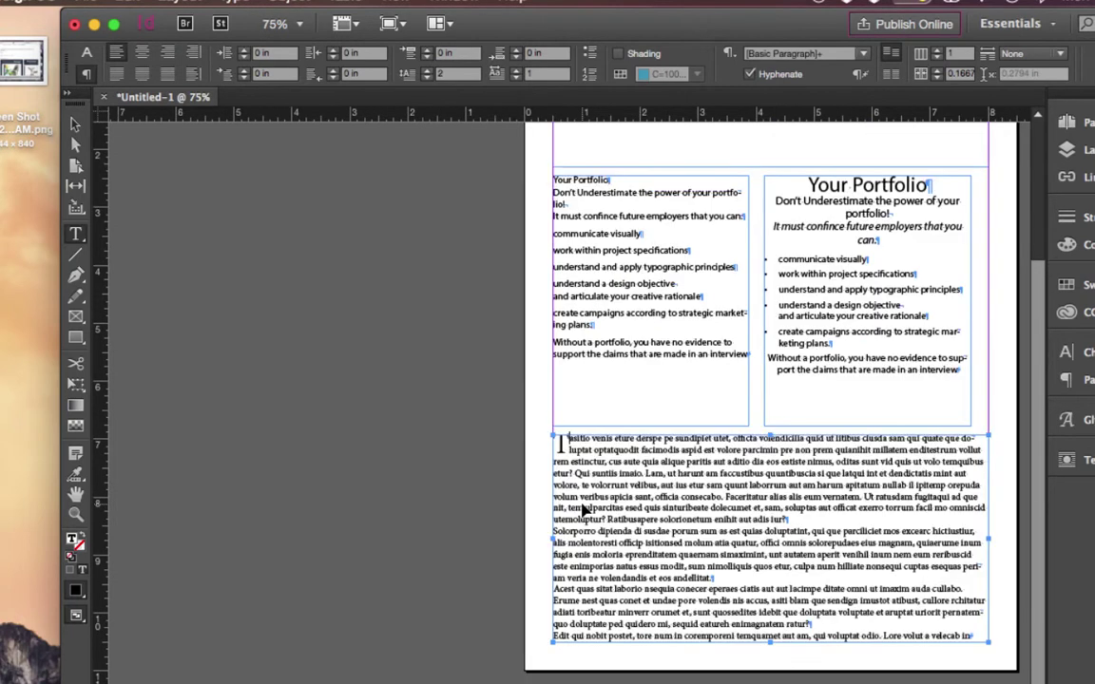
pyautogui.press('super+equal')
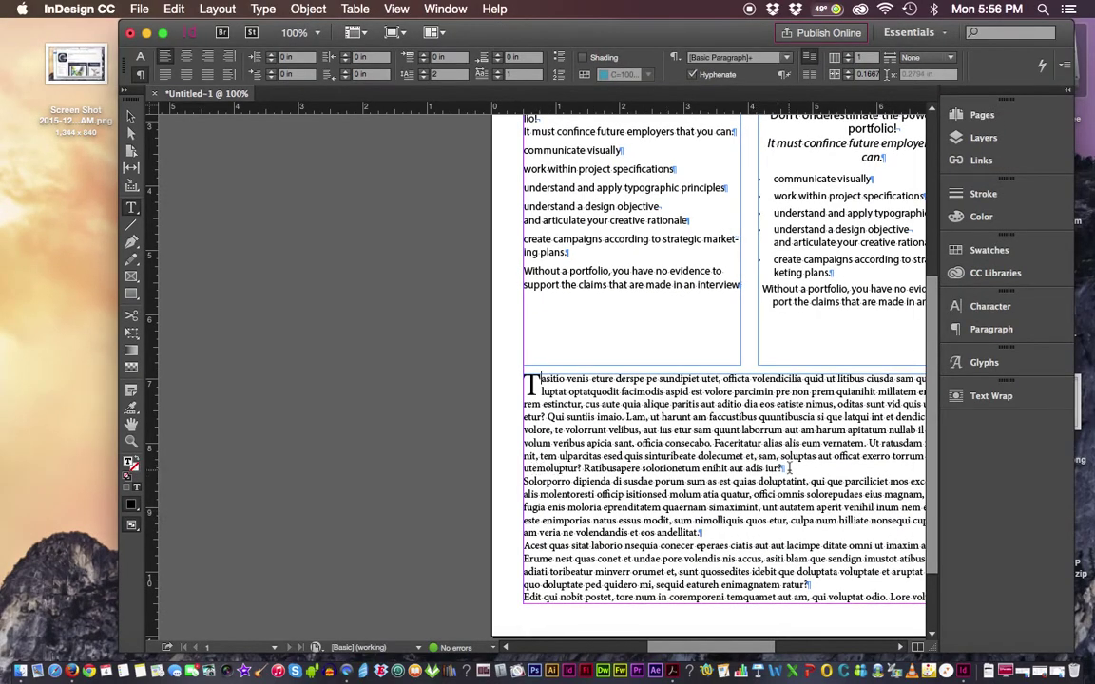
pyautogui.moveTo(788, 469); pyautogui.dragTo(538, 380)
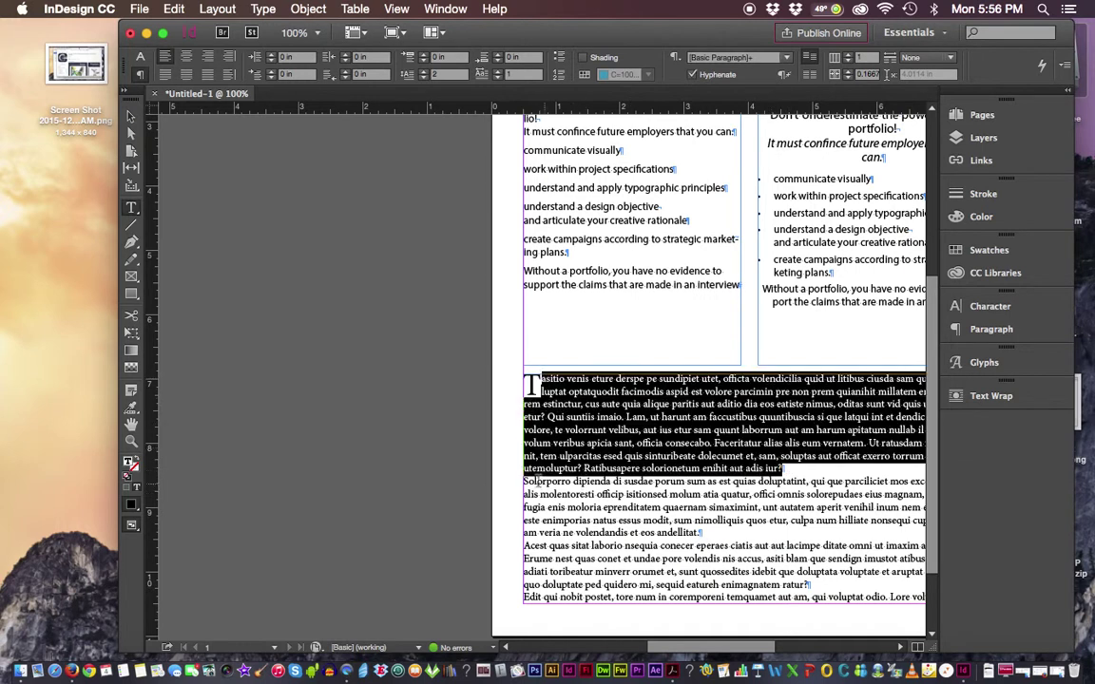
pyautogui.moveTo(524, 481); pyautogui.dragTo(752, 574)
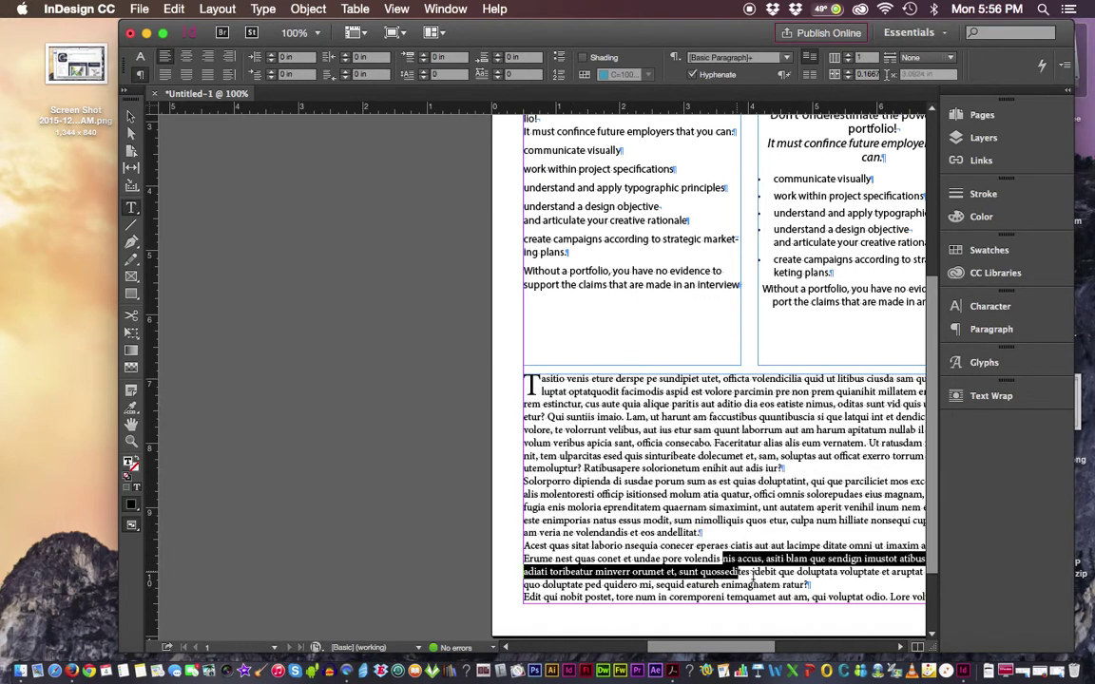
pyautogui.click(587, 524)
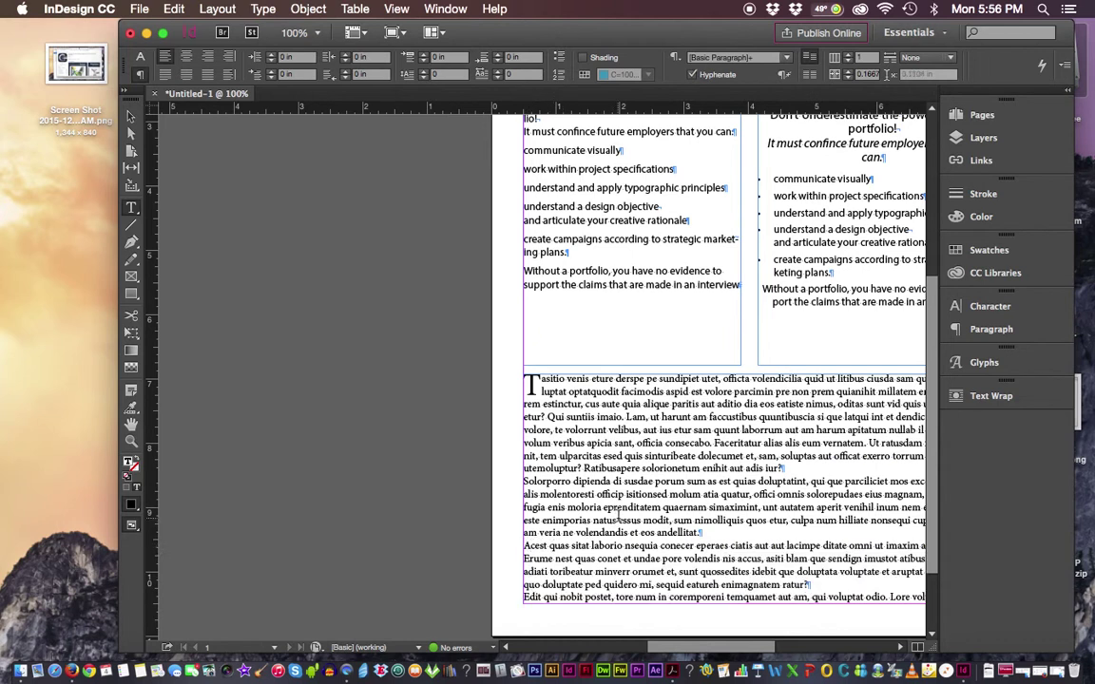
pyautogui.click(789, 467)
pyautogui.click(264, 8)
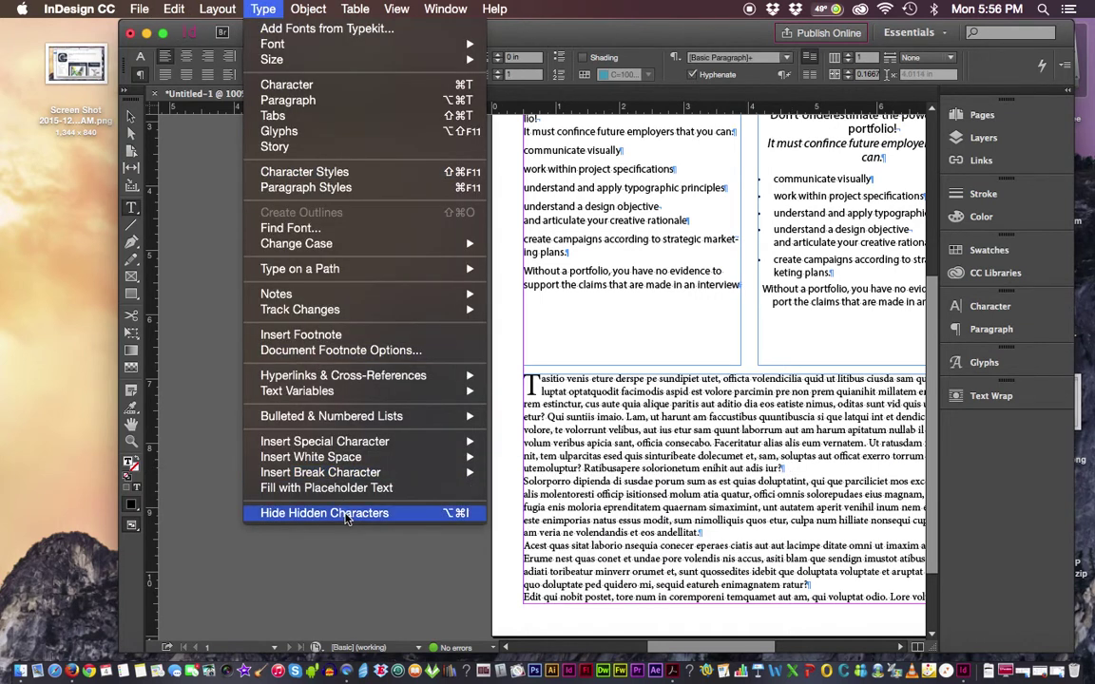
pyautogui.click(347, 513)
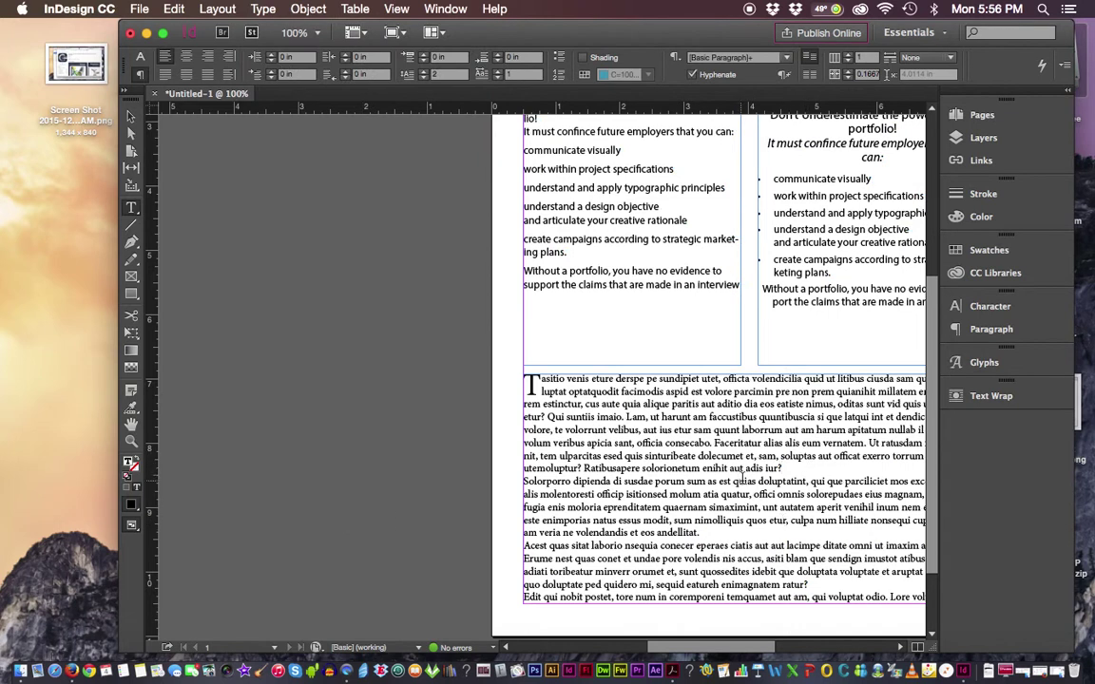
# Insert an empty line after each of the first two placeholder paragraphs.
pyautogui.click(804, 468)
pyautogui.press('Return')
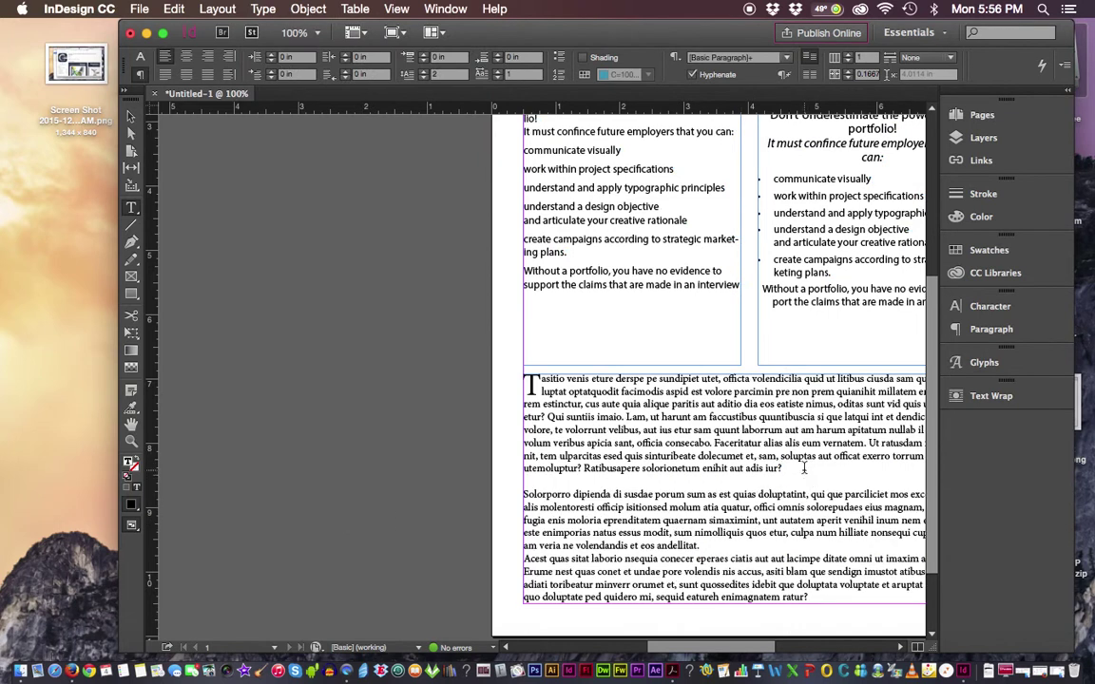
pyautogui.click(726, 543)
pyautogui.press('Return')
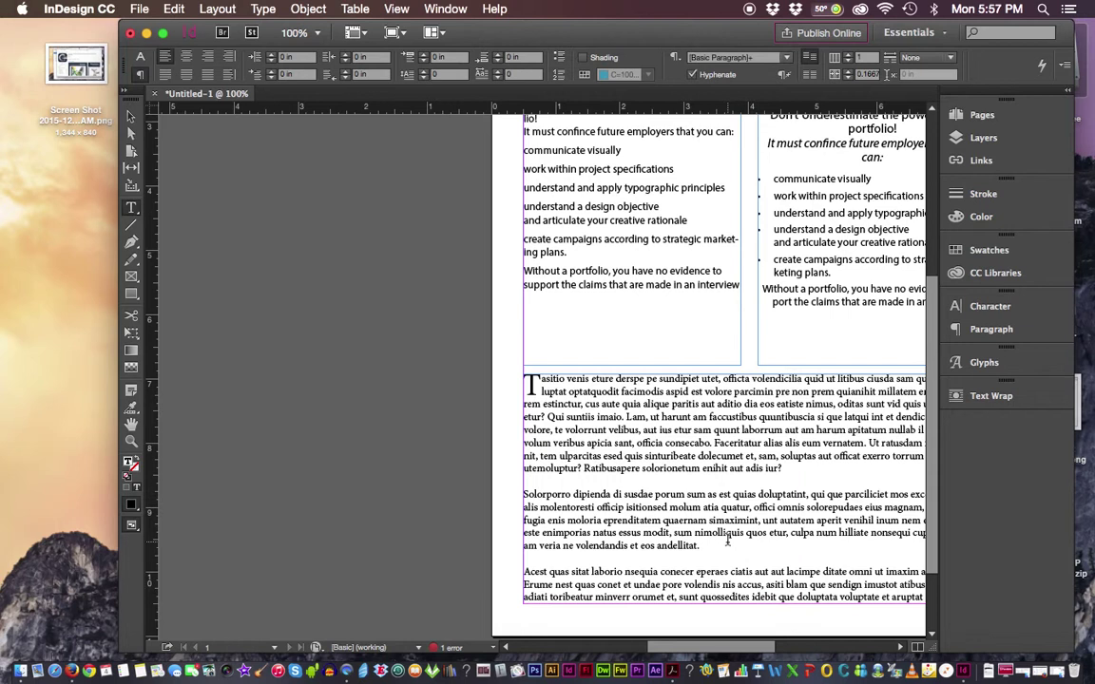
# Remove the empty lines separating the first three placeholder paragraphs.
pyautogui.doubleClick(730, 547)
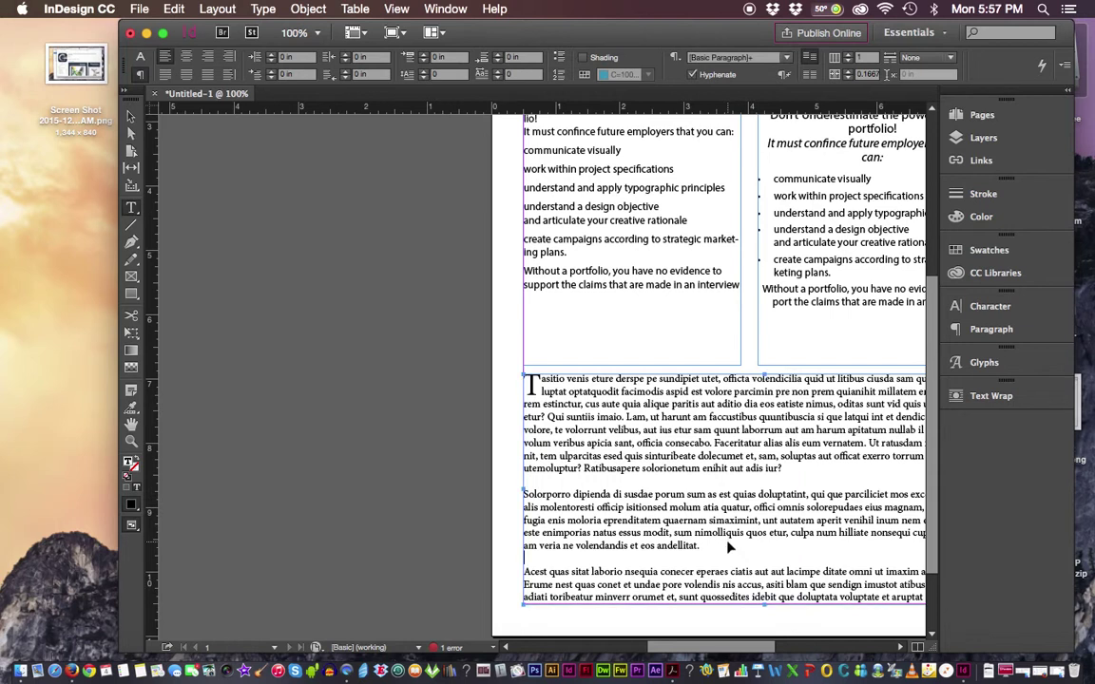
pyautogui.press('Delete')
pyautogui.press('Up')
pyautogui.press('Up')
pyautogui.press('Up')
pyautogui.press('Up')
pyautogui.press('Up')
pyautogui.press('BackSpace')
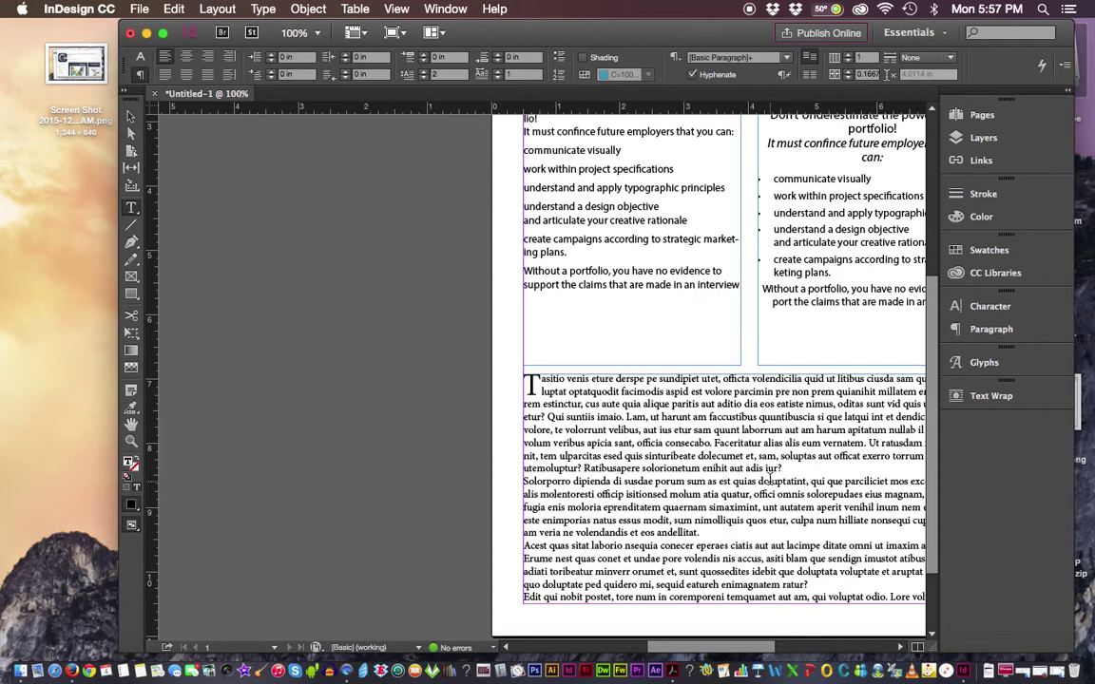
# Apply a 0.125 in first-line indent to all placeholder paragraphs after the opening one.
pyautogui.moveTo(524, 480); pyautogui.dragTo(829, 597)
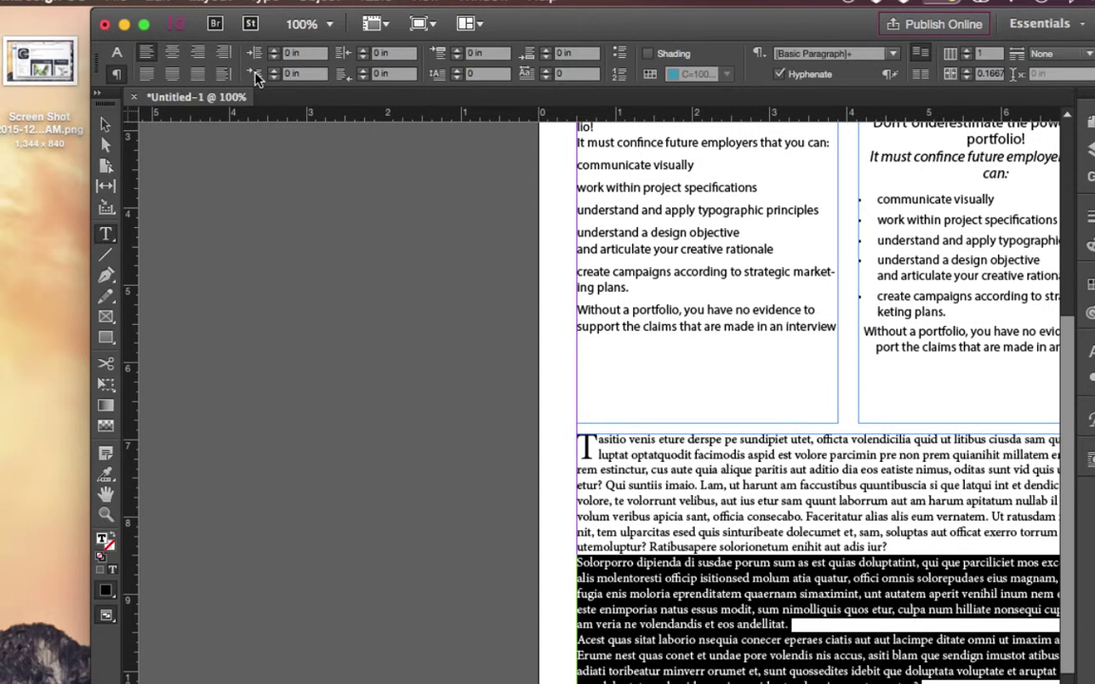
pyautogui.press('super+equal')
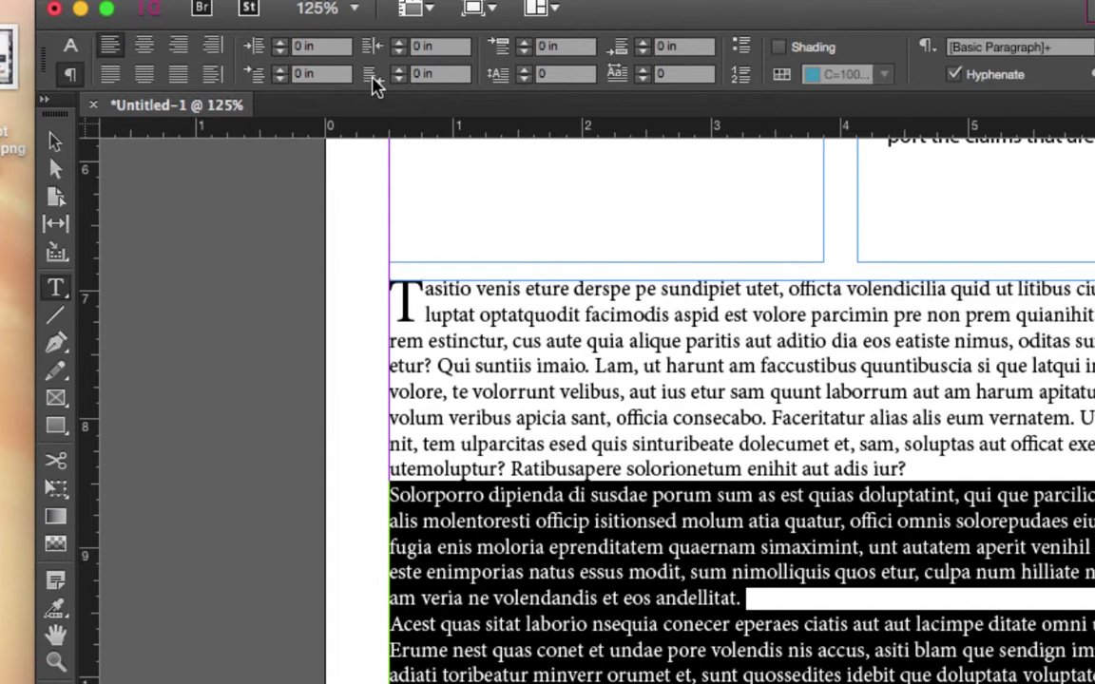
pyautogui.click(281, 70)
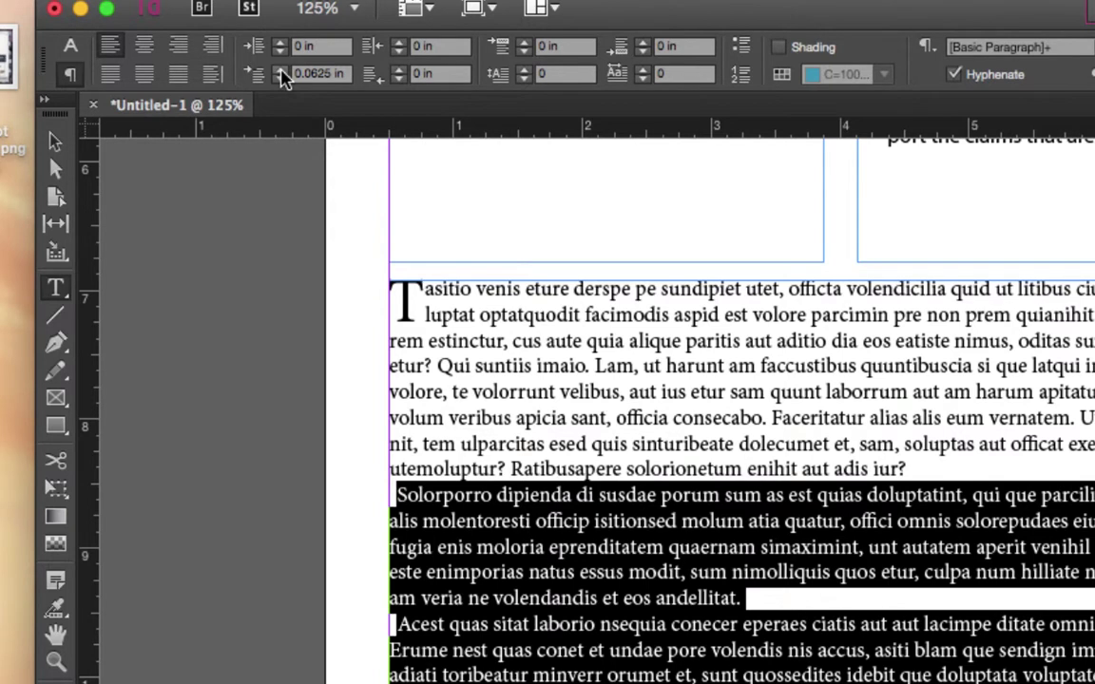
pyautogui.click(280, 70)
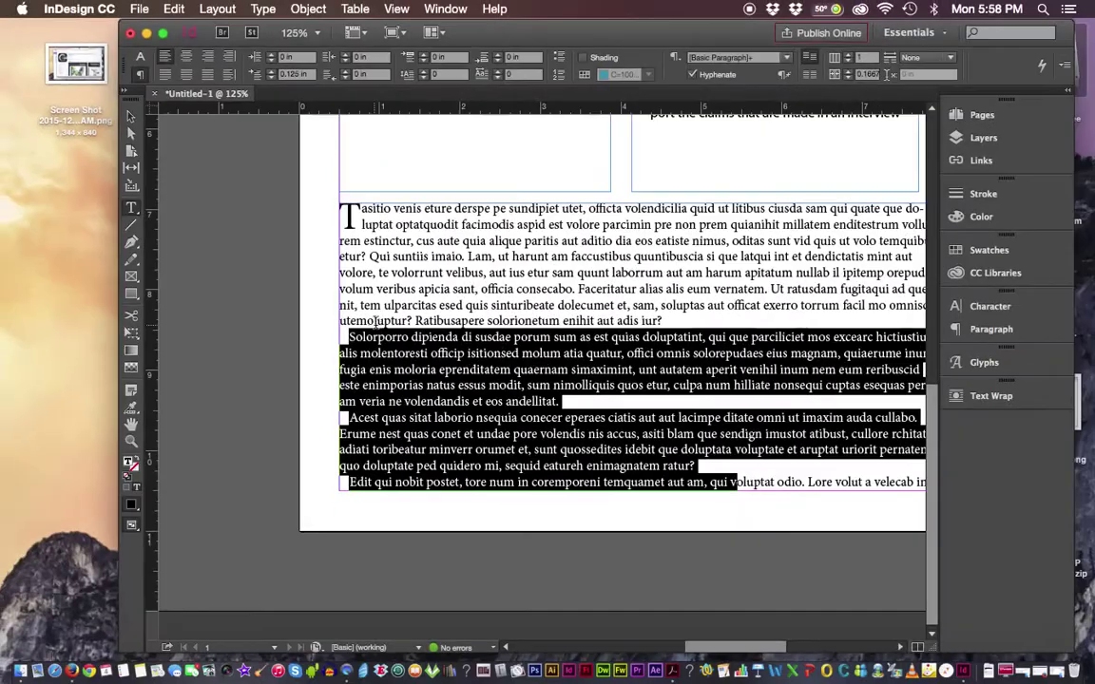
pyautogui.click(390, 320)
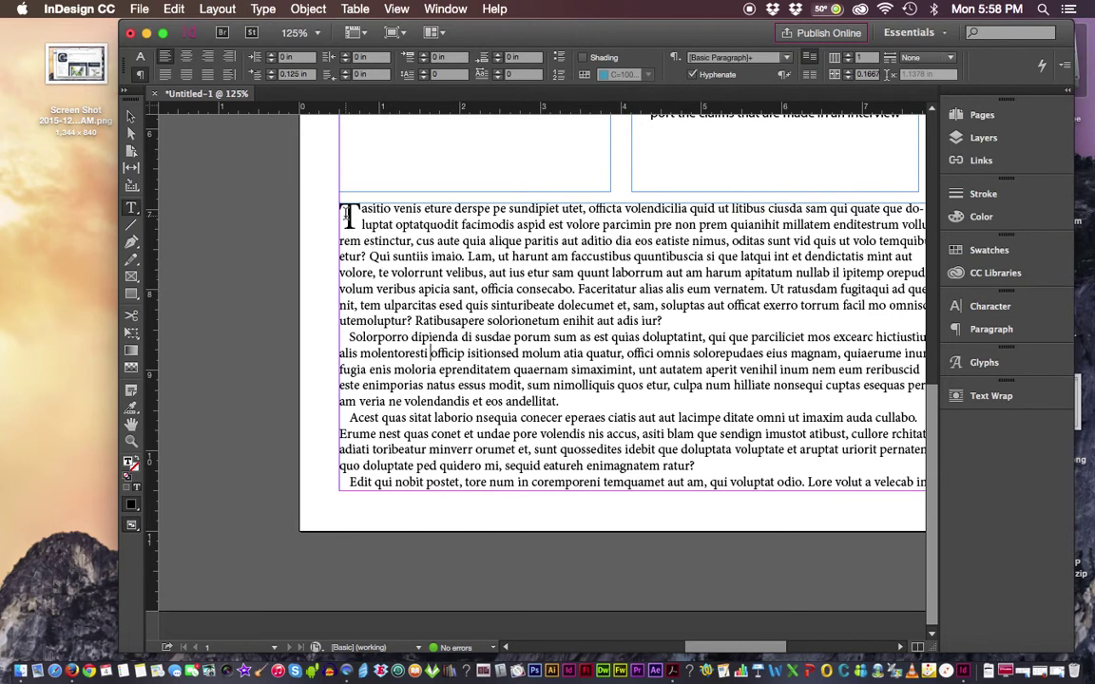
# Select all the placeholder text in the lower frame and set its space after to 3 pt.
pyautogui.press('Escape')
pyautogui.press('super+a')
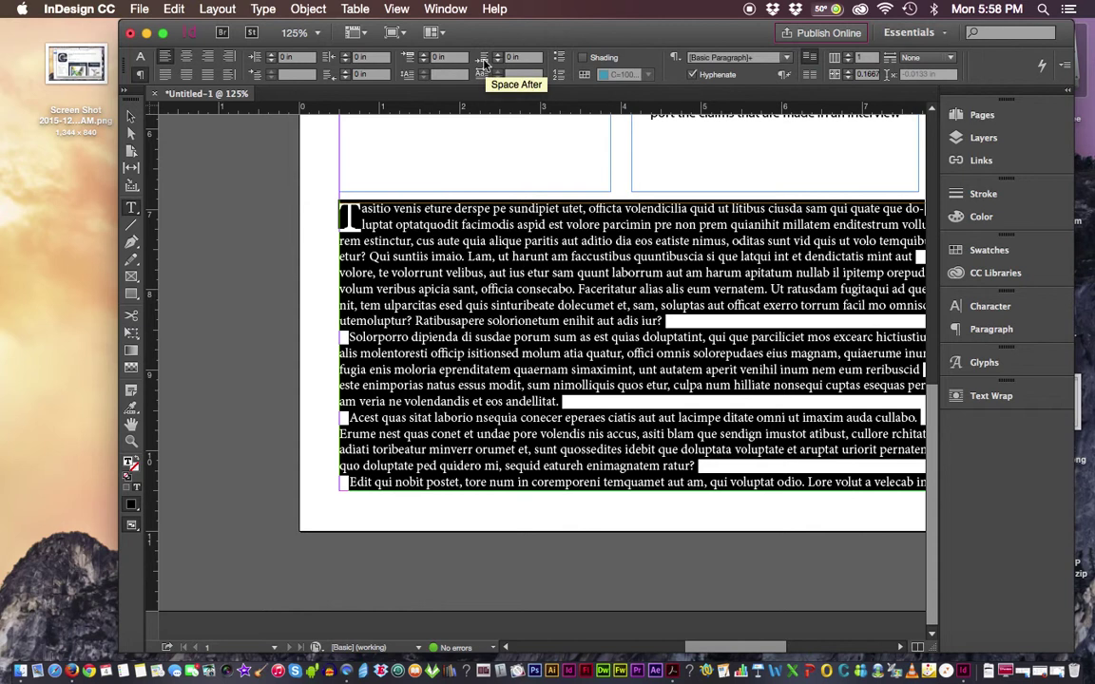
pyautogui.click(522, 57)
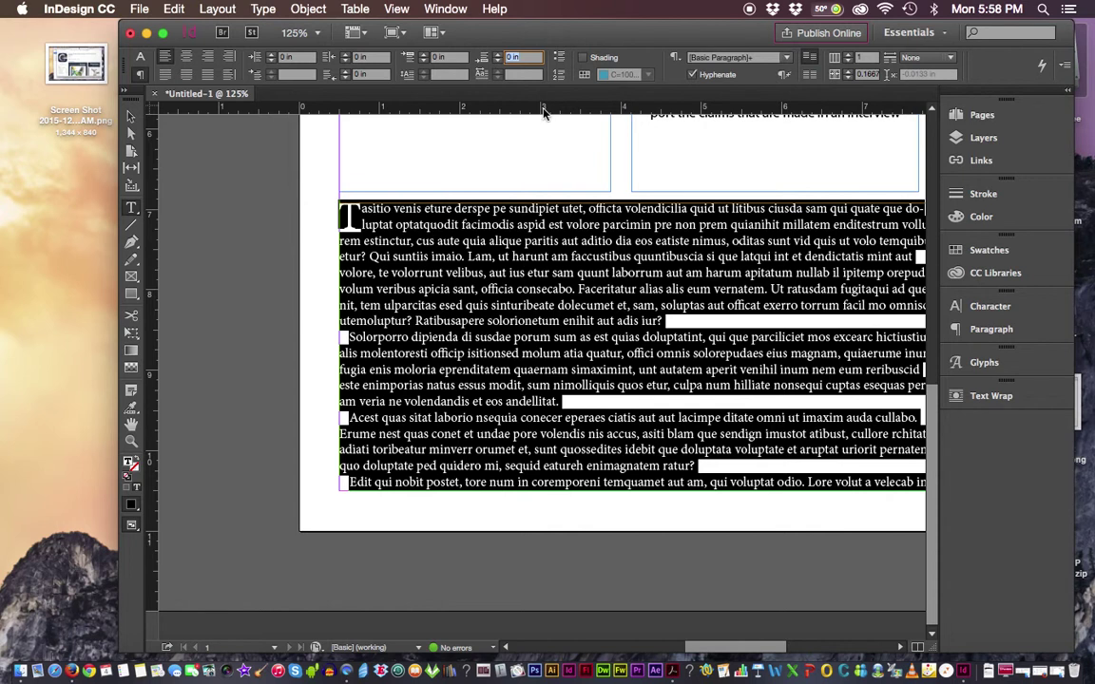
pyautogui.write('3pt')
pyautogui.press('Return')
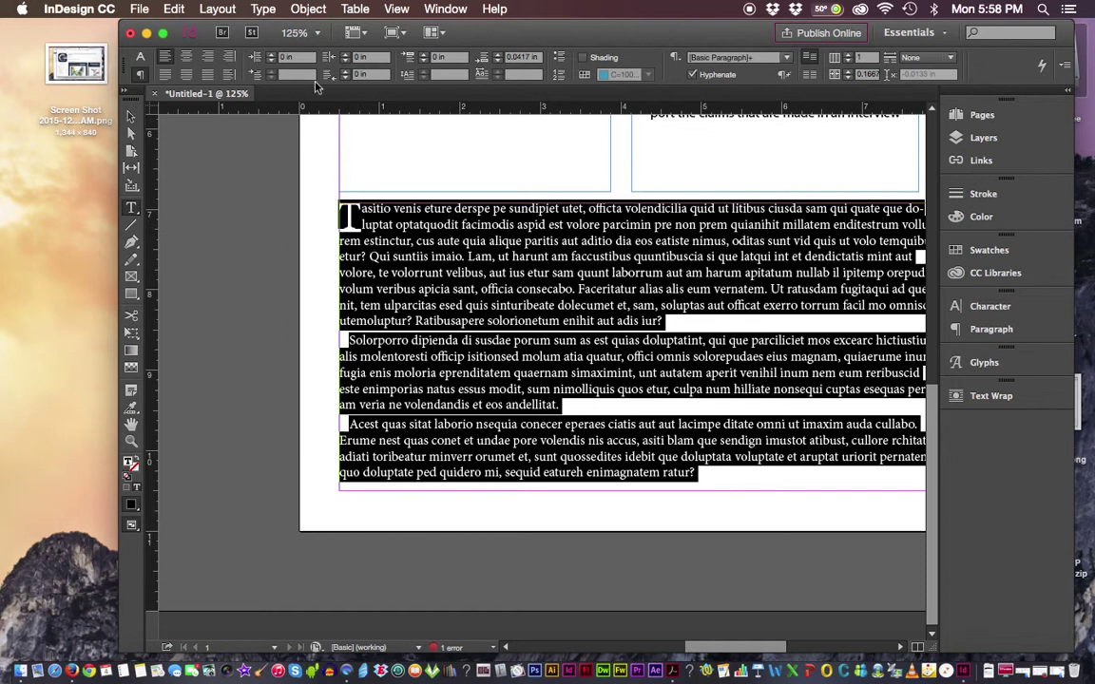
# Set the space after all the selected placeholder paragraphs to 6 pt.
pyautogui.click(139, 57)
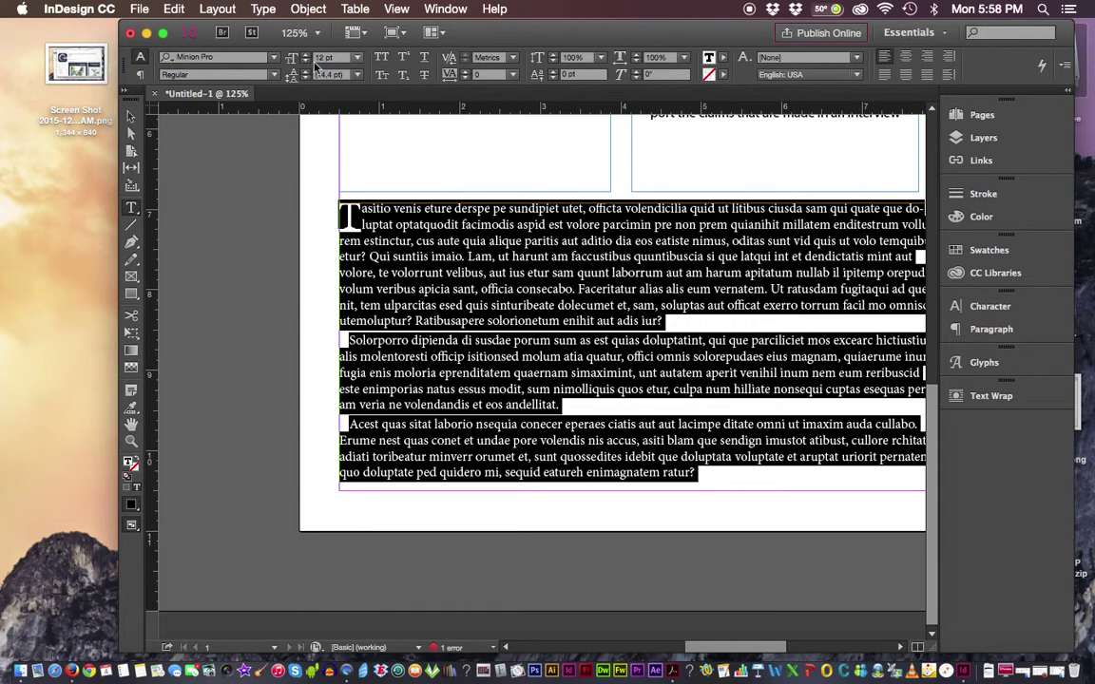
pyautogui.click(142, 76)
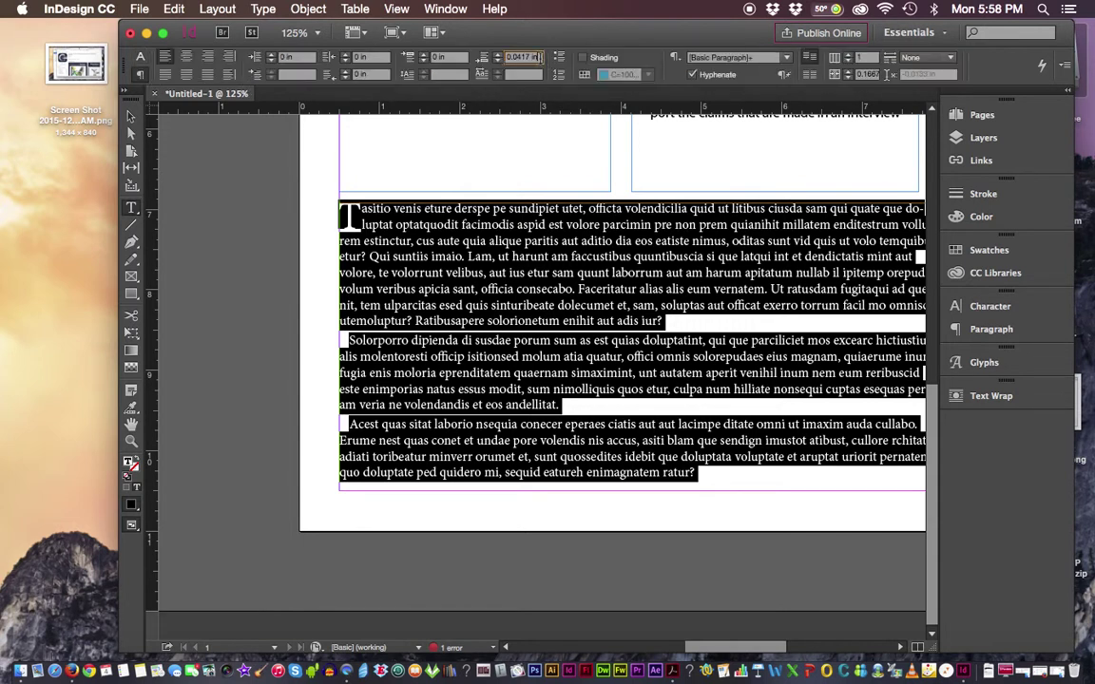
pyautogui.click(481, 61)
pyautogui.write('6pt')
pyautogui.press('Return')
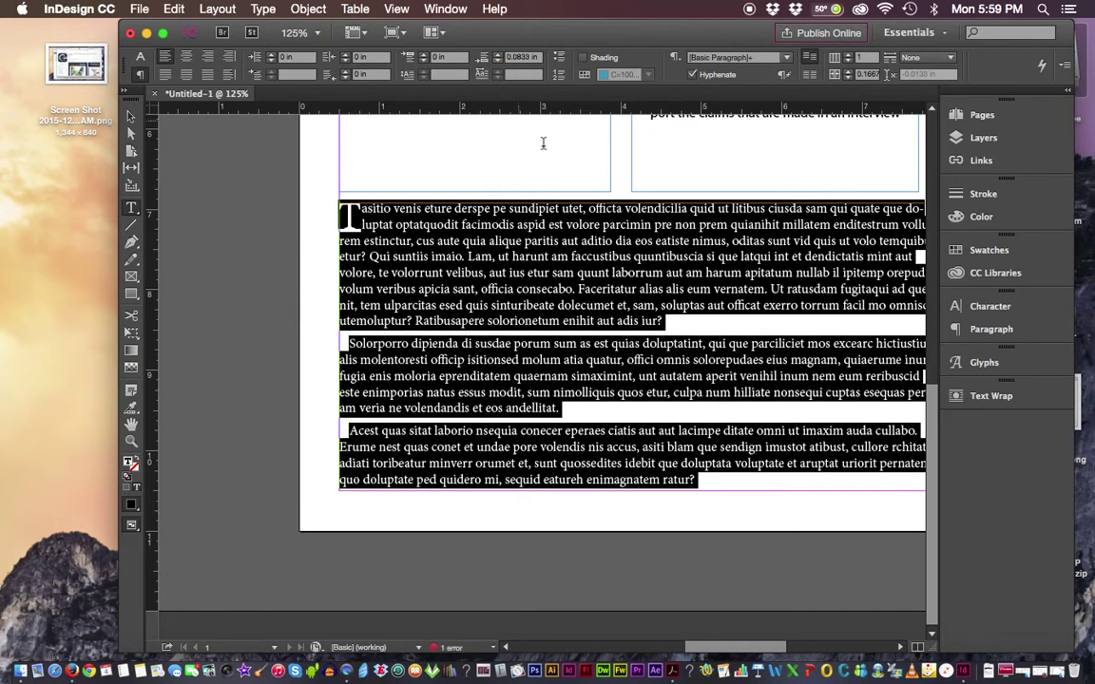
pyautogui.click(655, 321)
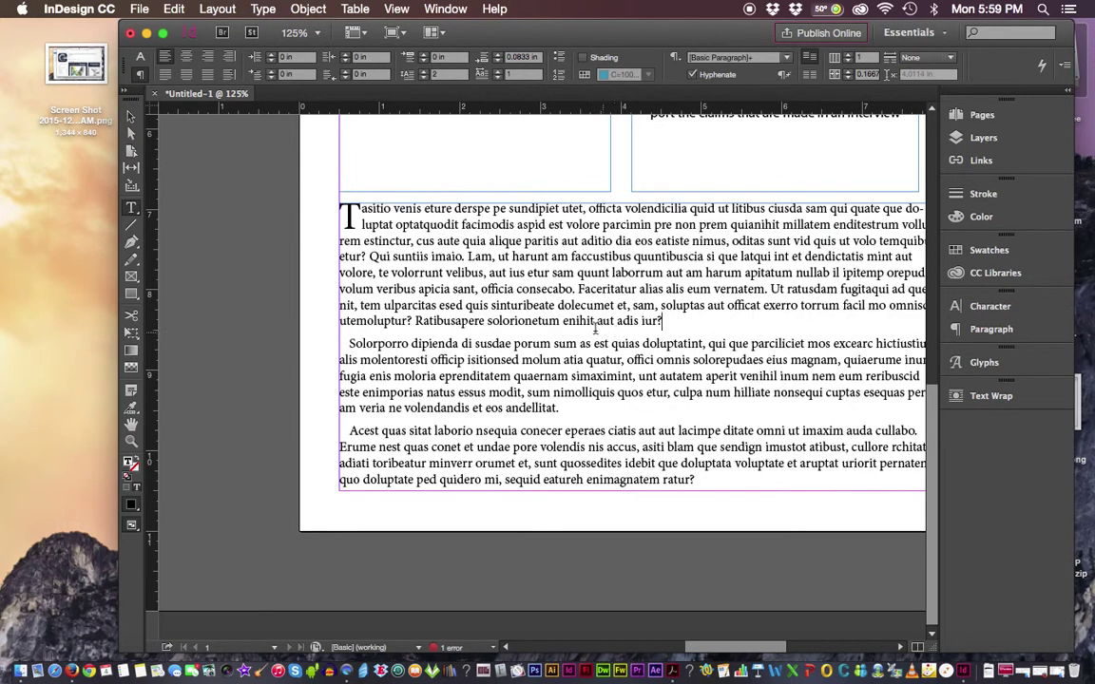